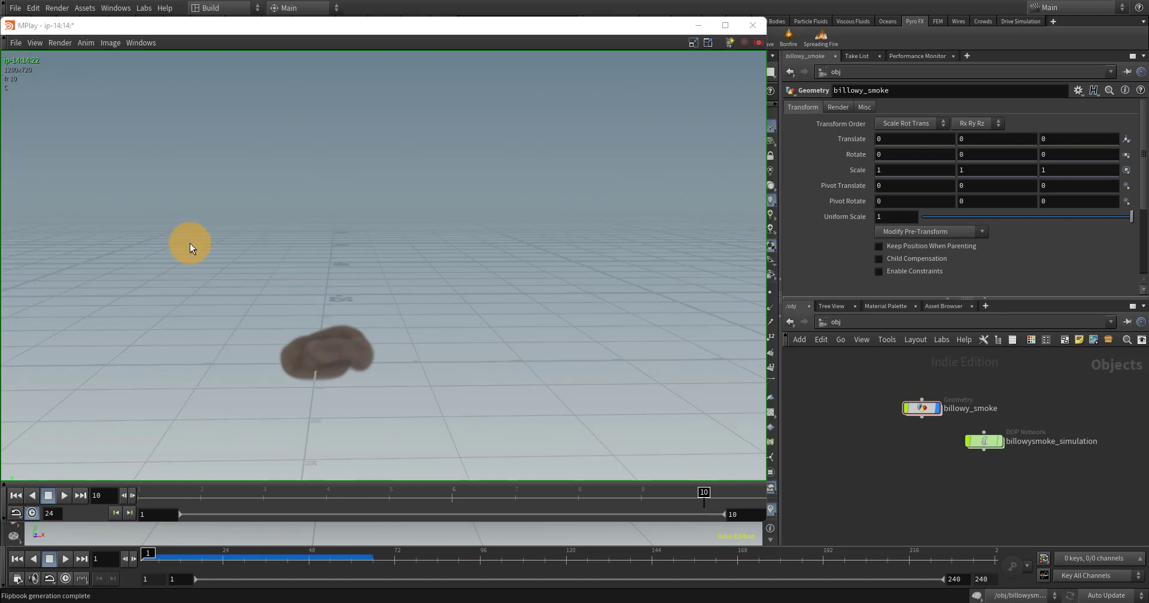
left_click(16, 44)
mouse_move(62, 199)
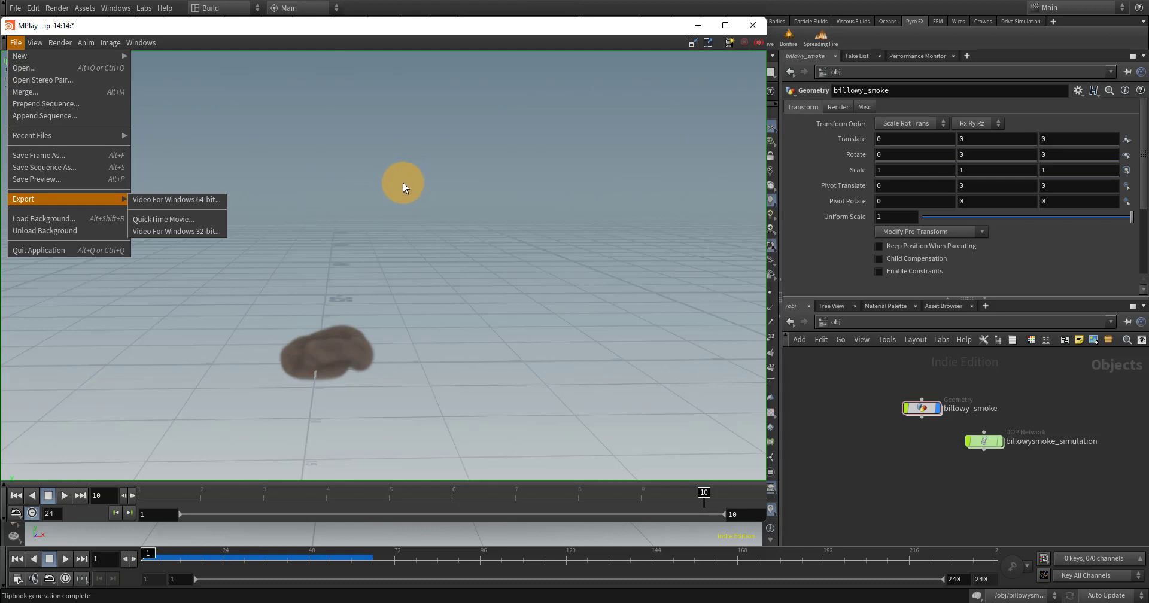
left_click(429, 161)
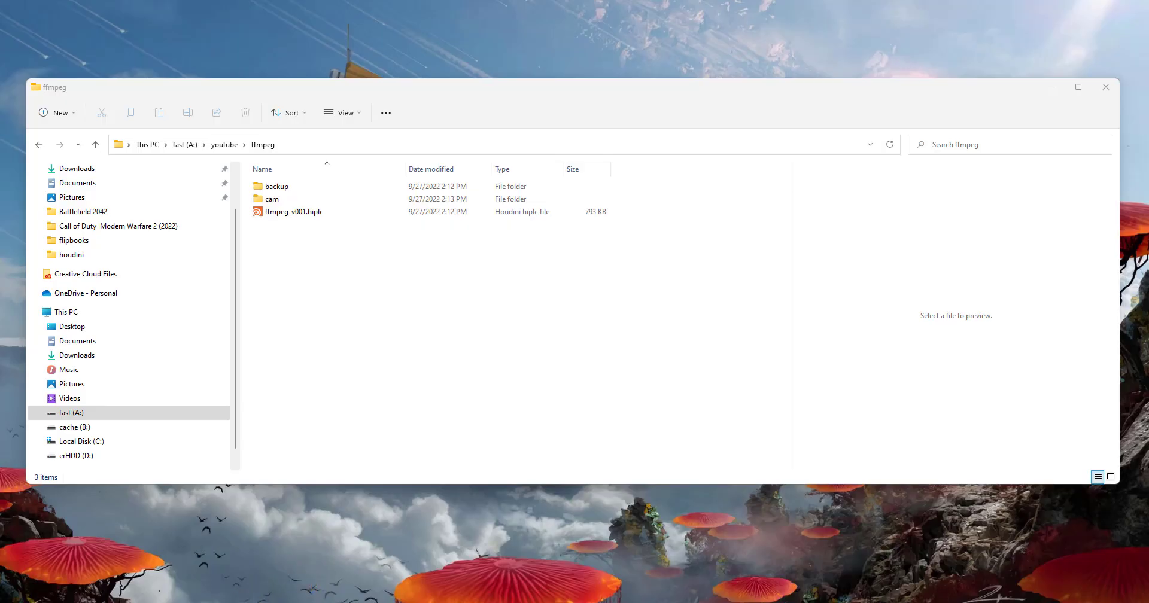
Step: Switch to Chrome, search for ffmpeg and open the download page of the official FFmpeg site
left_click(280, 602)
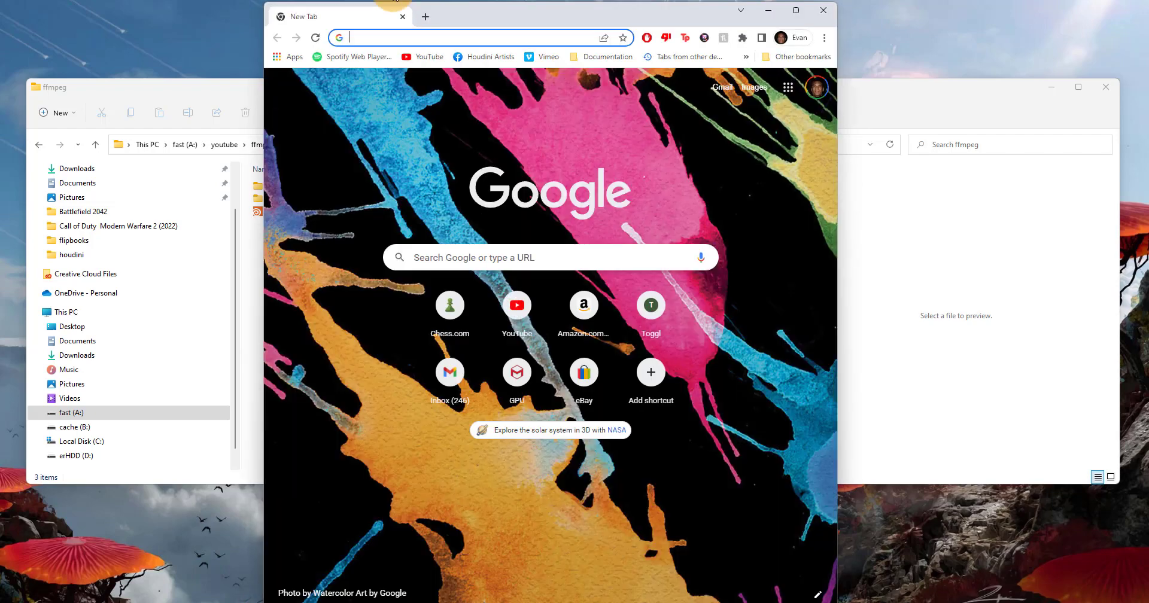
type("ff")
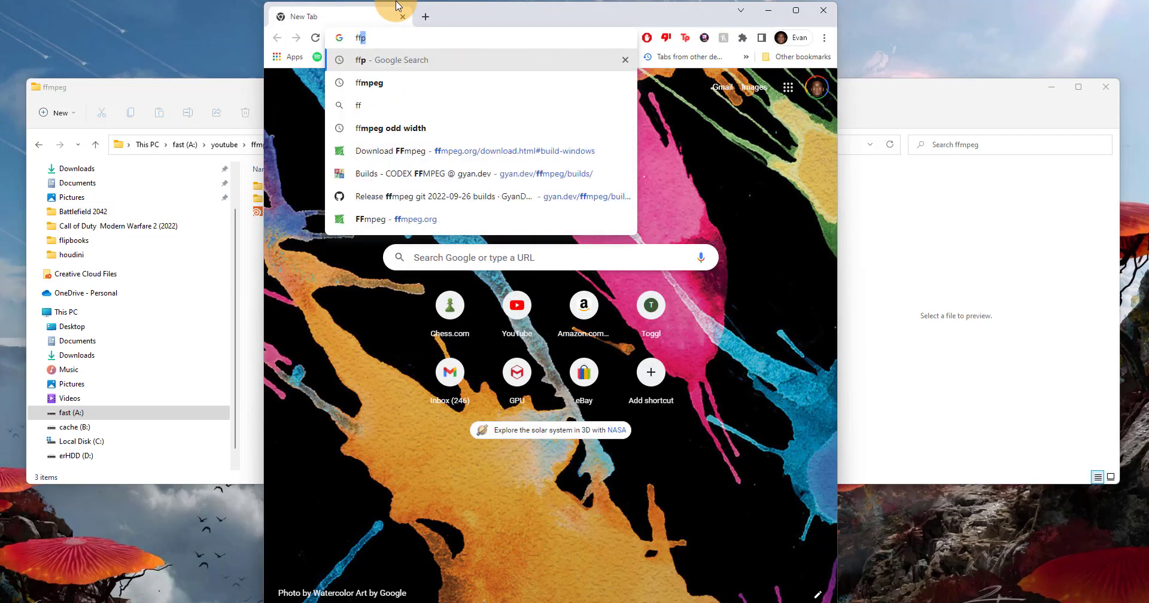
type("mpeg")
key("Return")
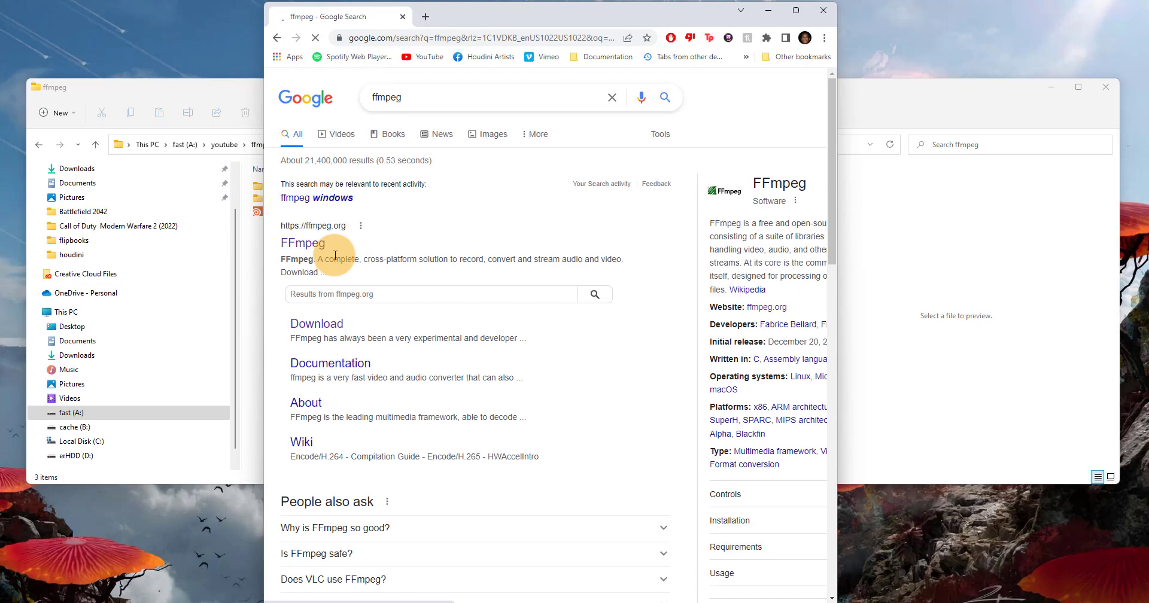
left_click(323, 245)
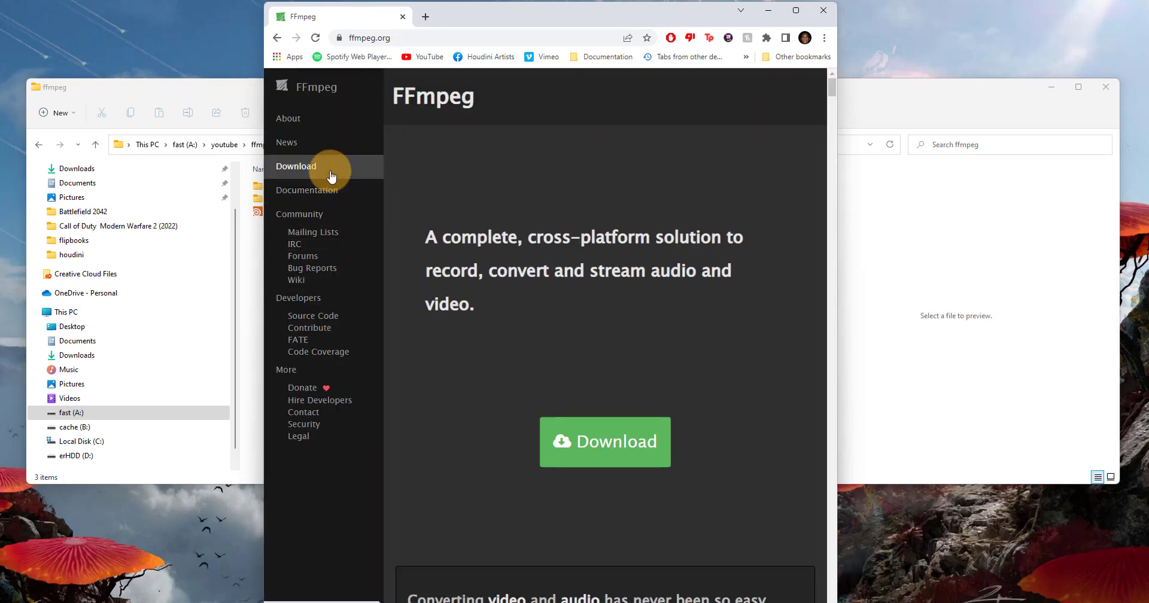
left_click(331, 174)
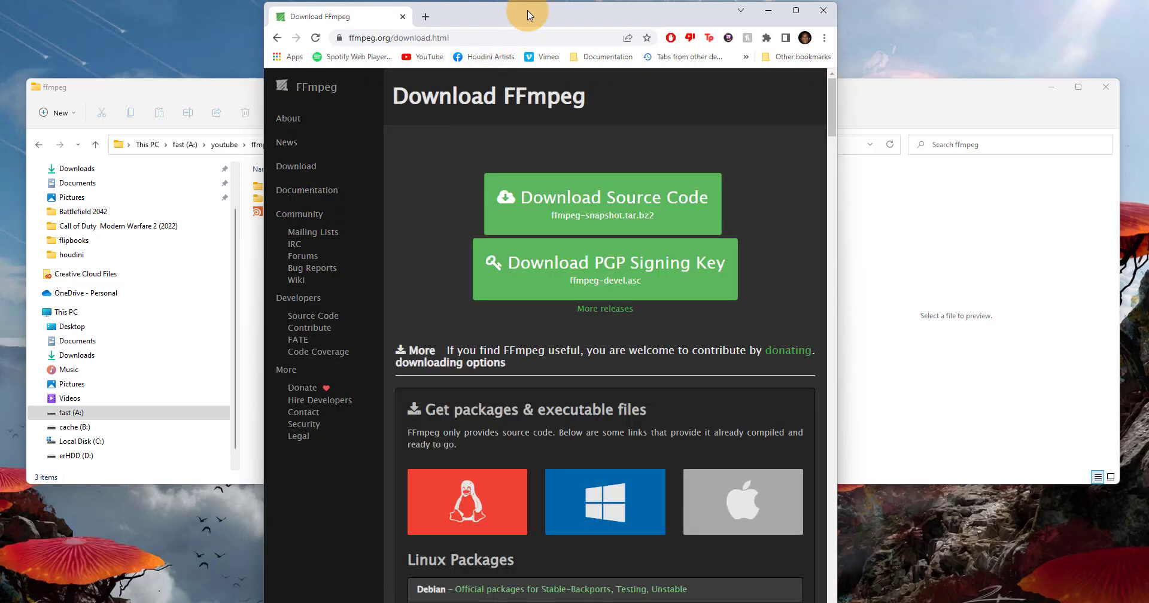
Step: Enlarge and reposition the browser window, and open the Windows builds from gyan.dev
left_click_drag(836, 45, 1121, 45)
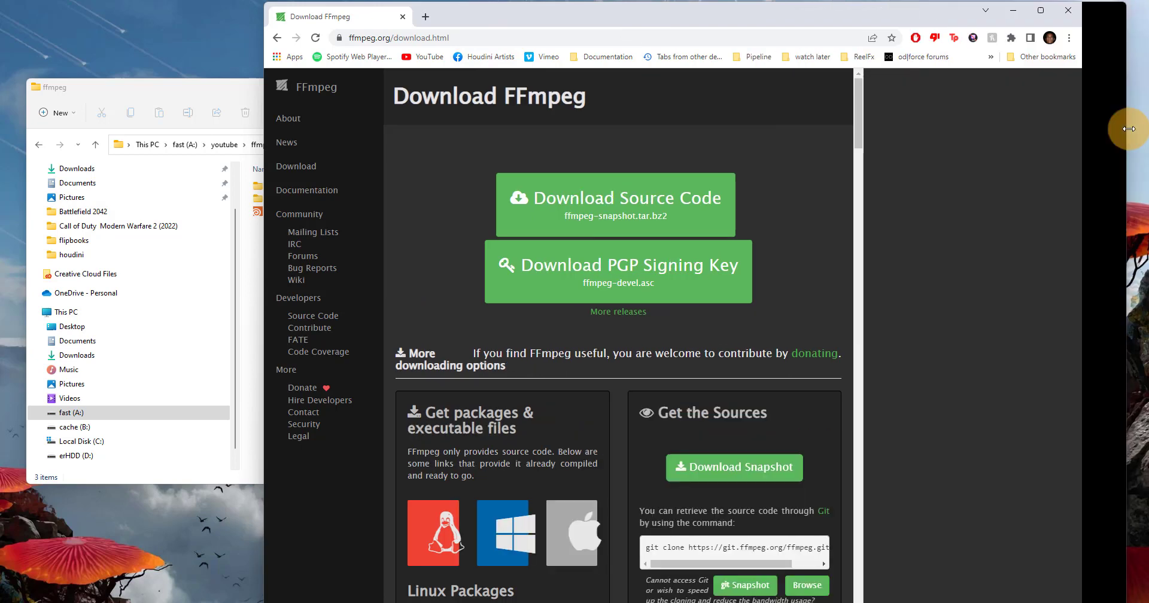
left_click_drag(911, 5, 719, 21)
scroll(662, 333, "down", 3)
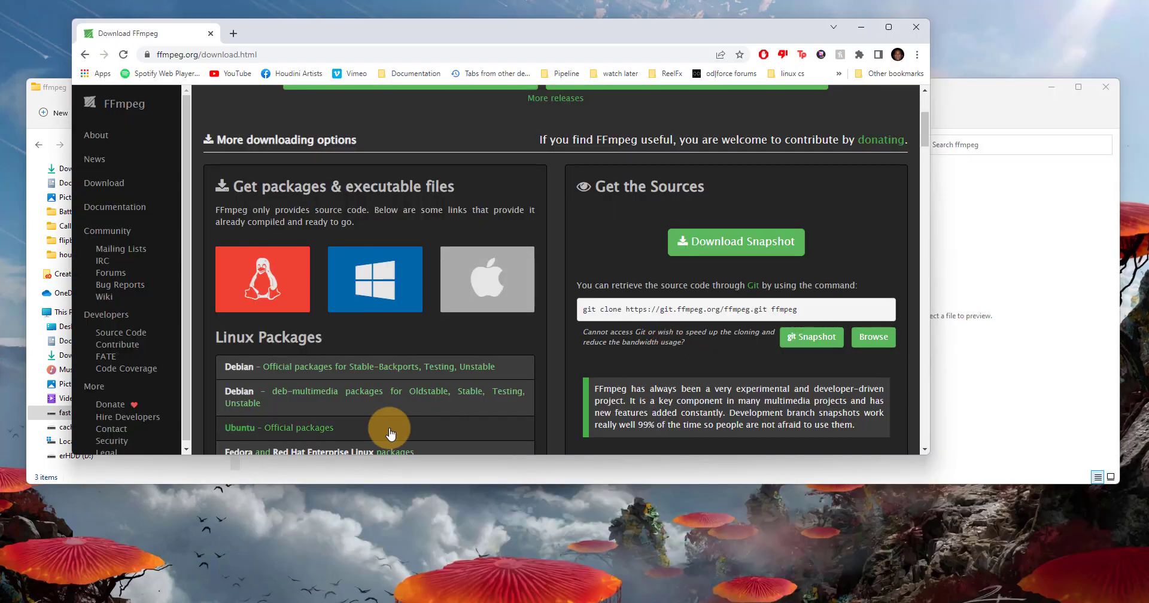
mouse_move(375, 293)
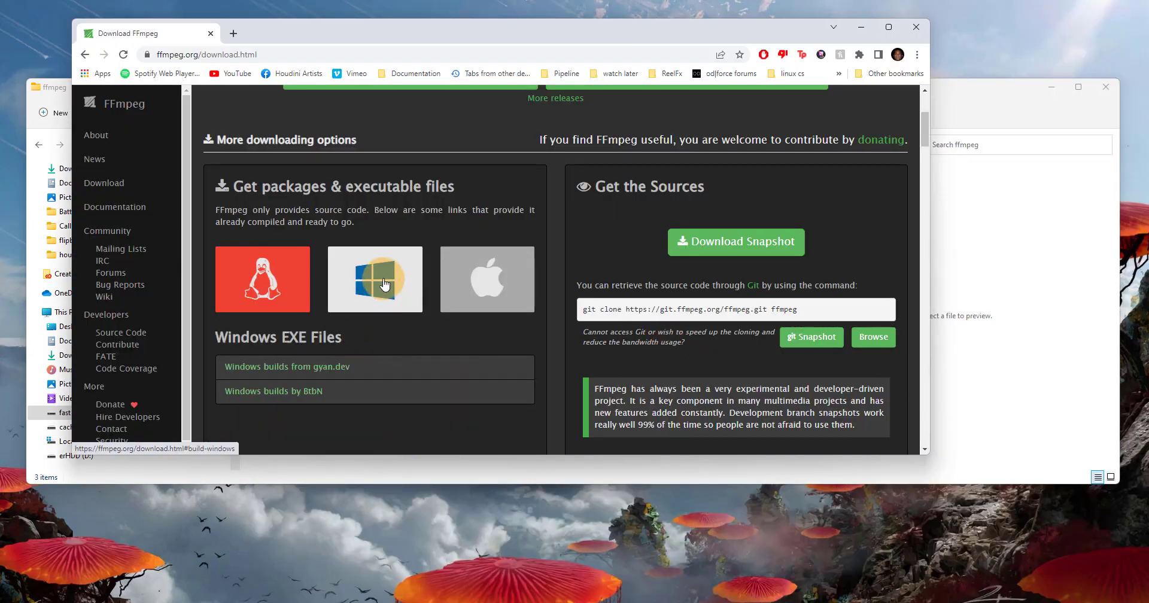
left_click(339, 373)
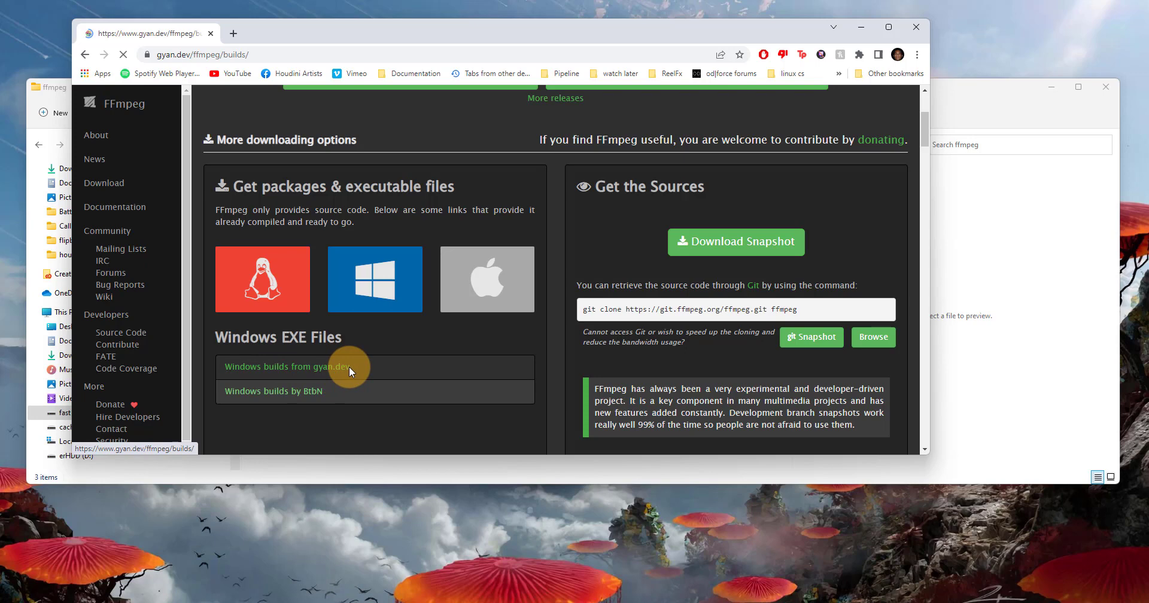
Step: Open the GitHub mirror of the latest git master build and save ffmpeg-2022-09-26-git-dd2ea014ef-full_build.zip to the Downloads folder
scroll(454, 282, "down", 2)
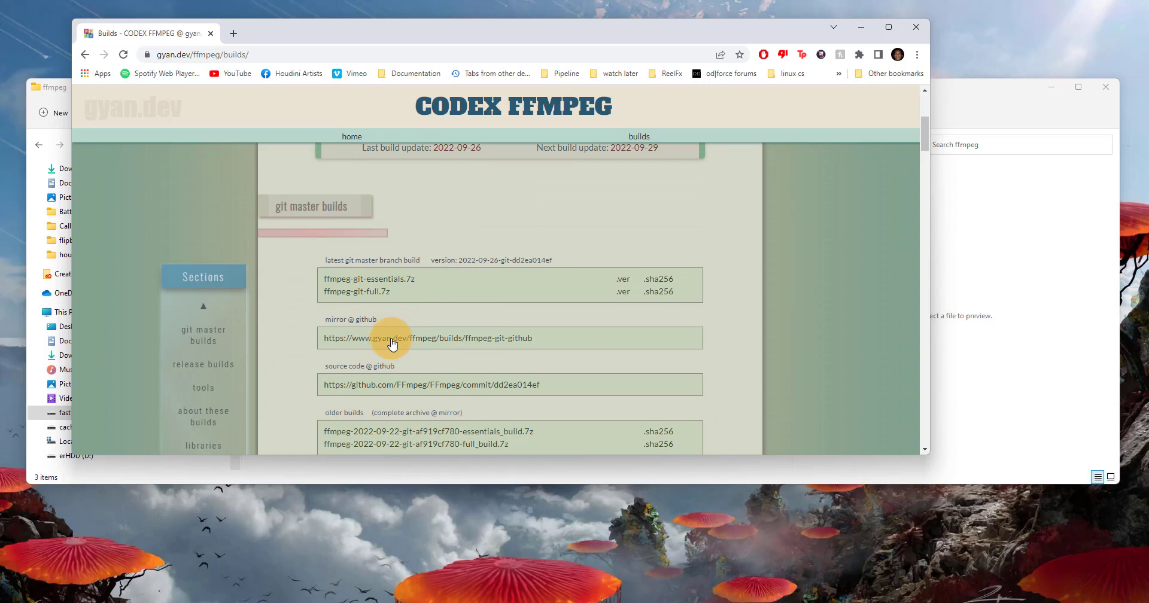
left_click(389, 345)
scroll(422, 311, "down", 2)
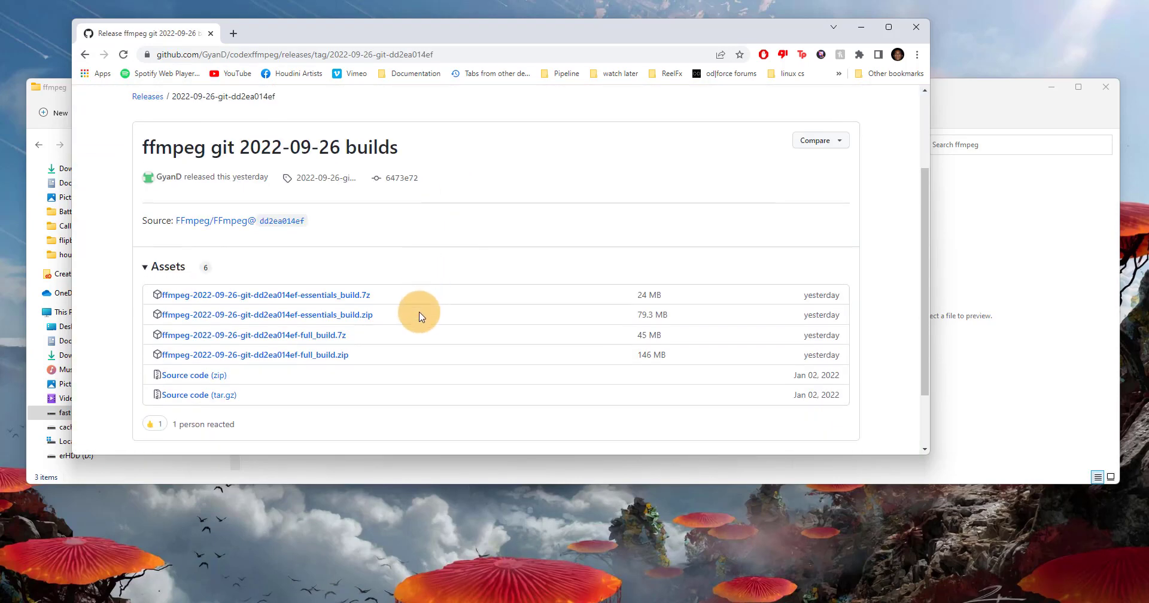
left_click(288, 356)
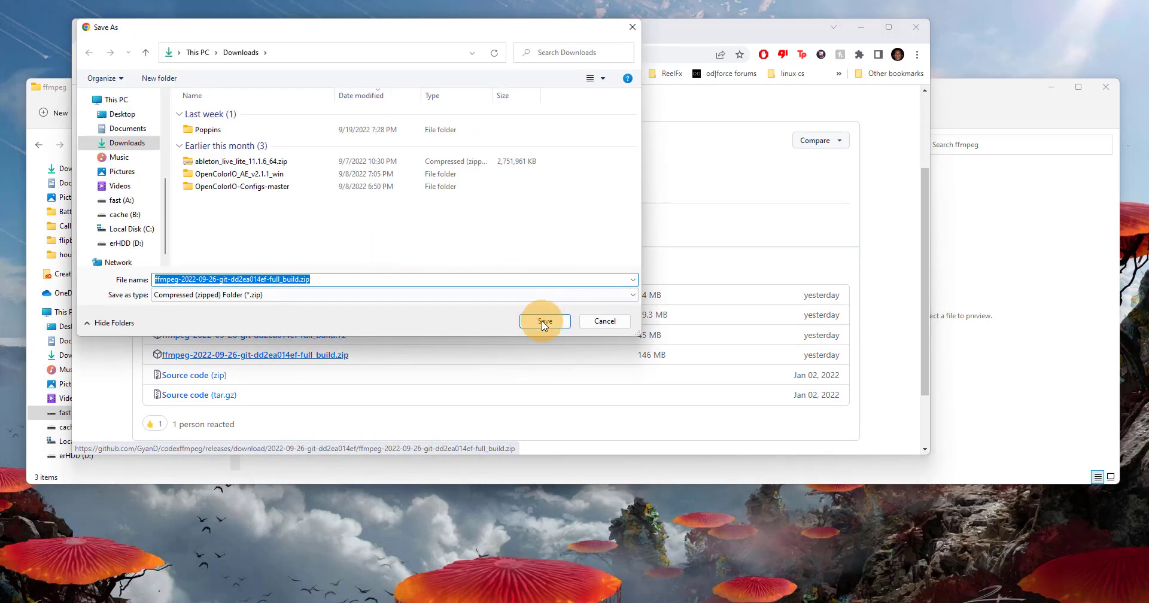
left_click(544, 321)
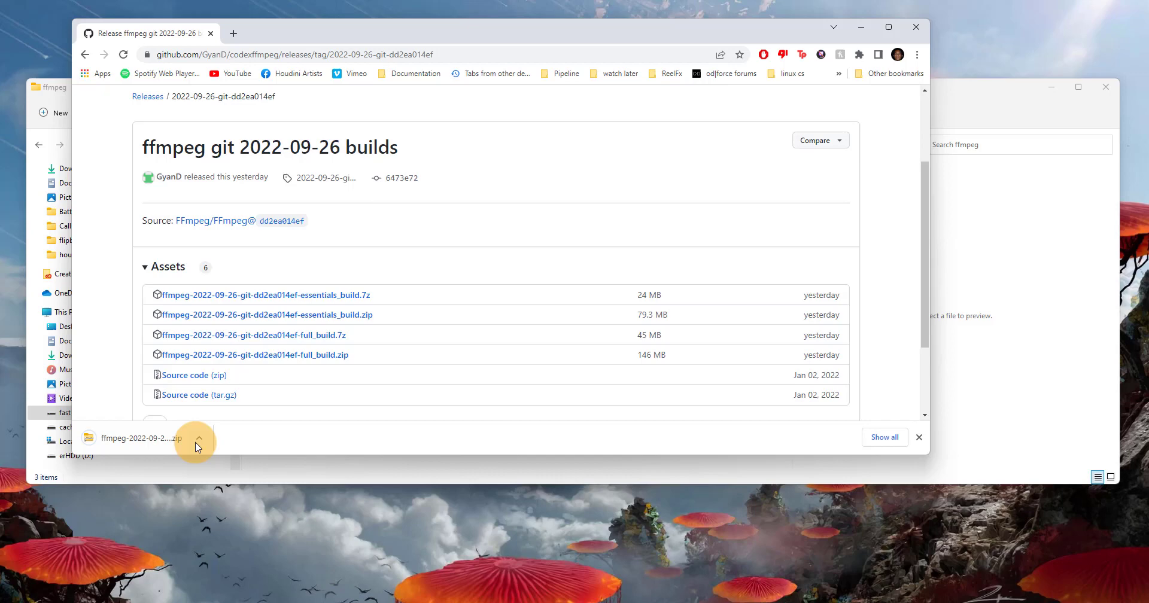
Step: Show the downloaded zip in File Explorer, extract it within the Downloads folder, and delete the zip file
left_click(199, 437)
left_click(233, 496)
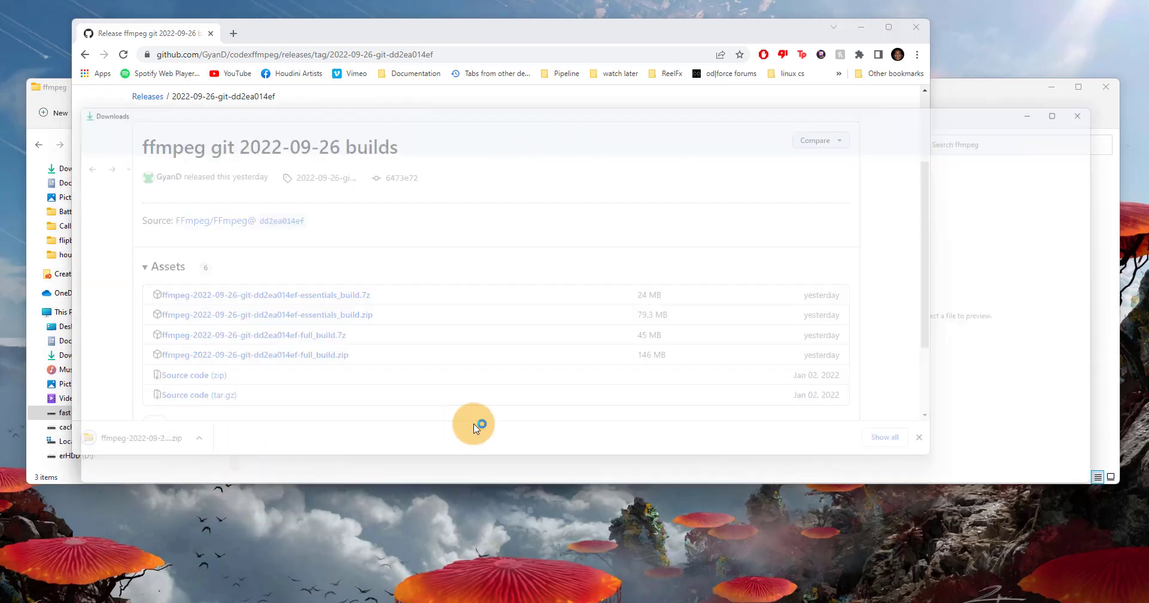
right_click(328, 219)
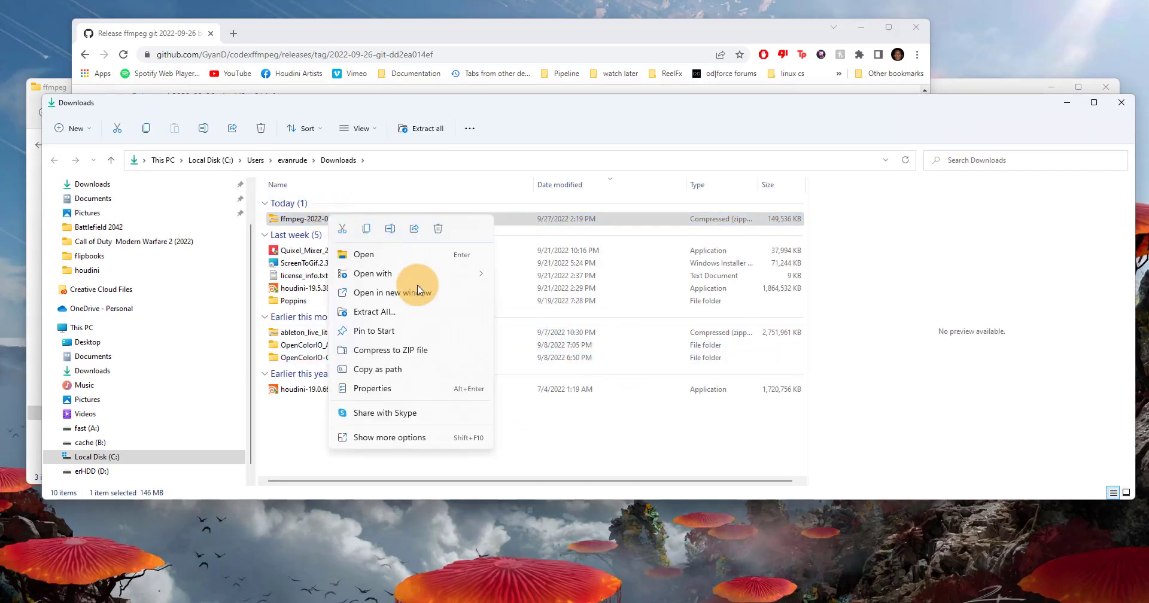
left_click(418, 312)
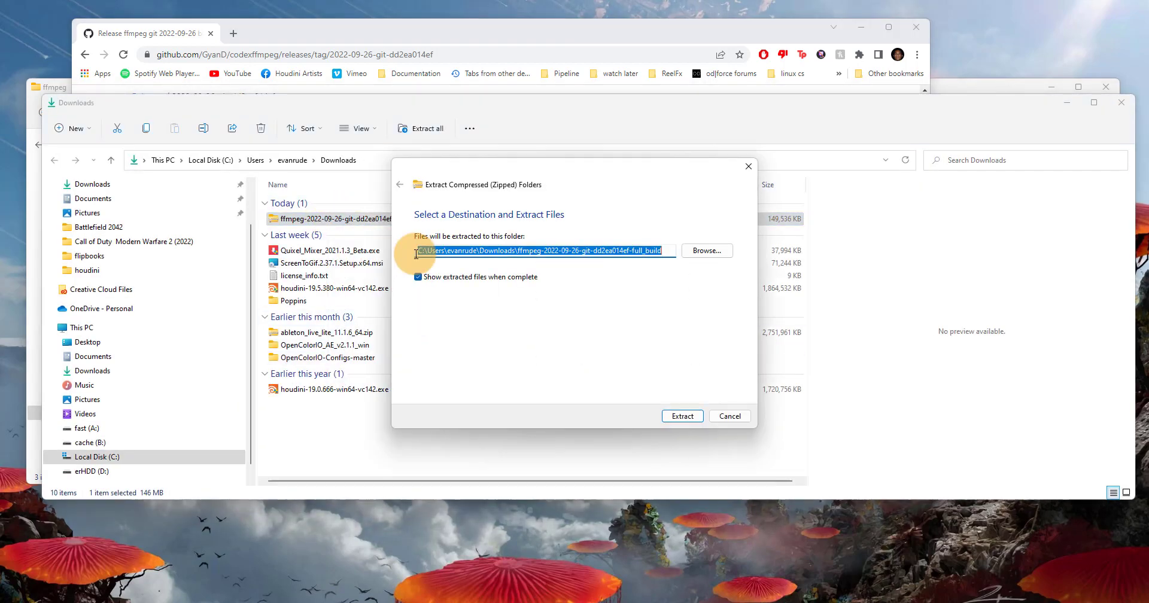
left_click(686, 415)
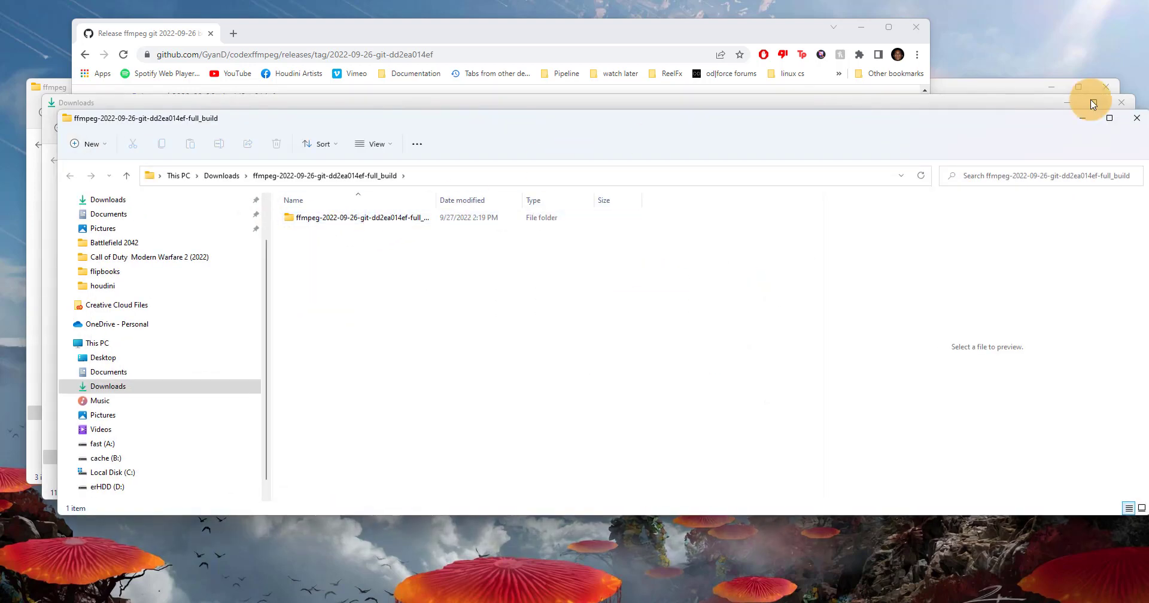
left_click(1136, 118)
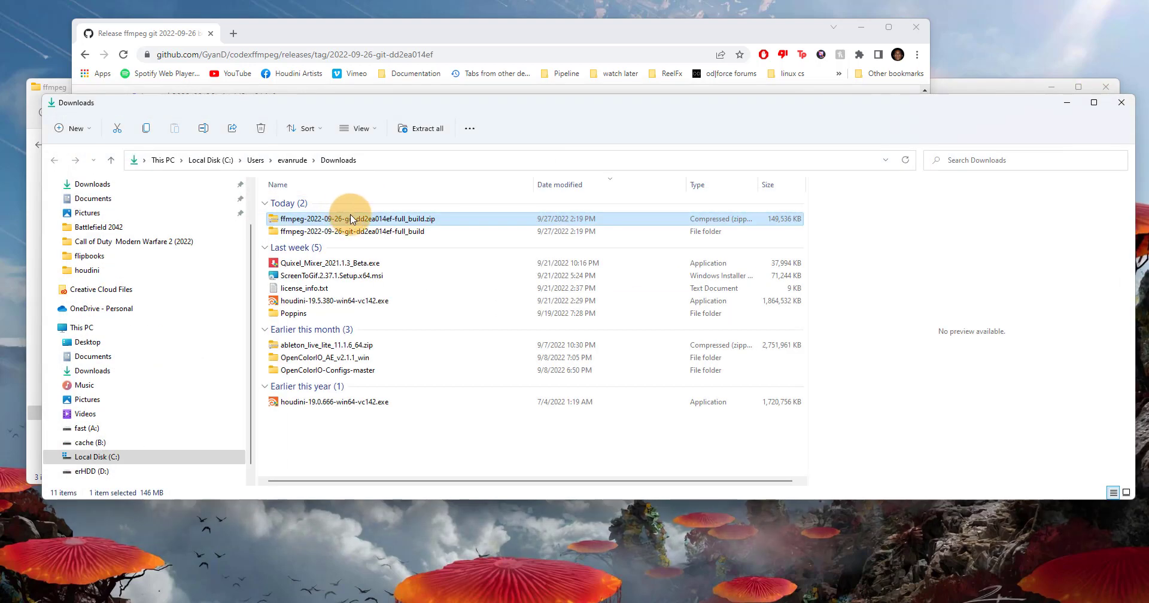
key("Delete")
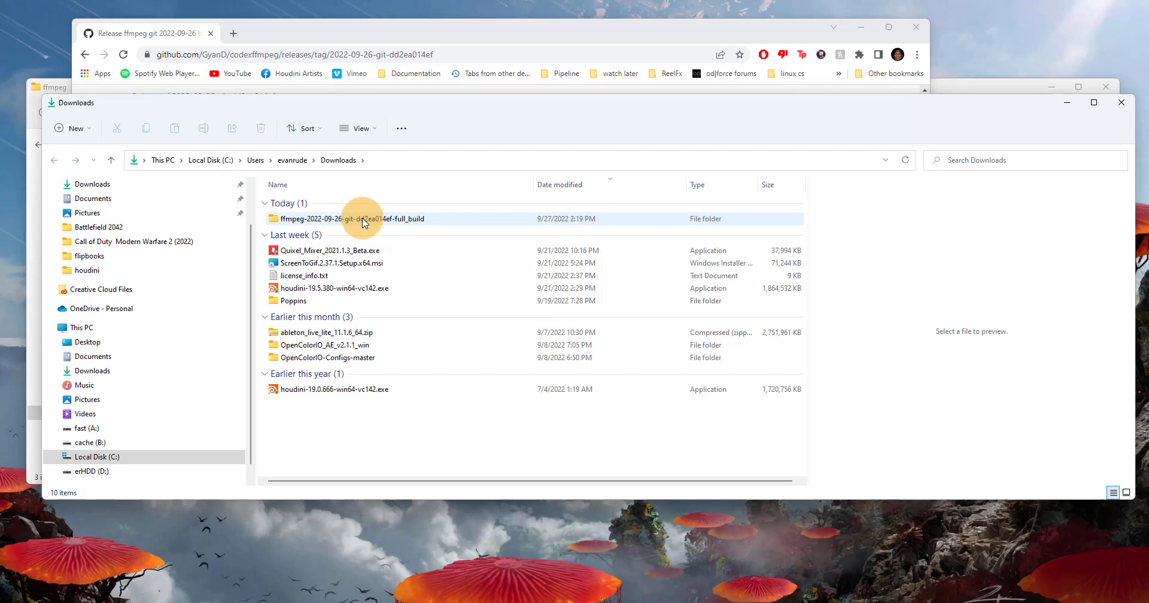
Step: Open the extracted ffmpeg-2022-09-26-git-dd2ea014ef-full_build folder and rename the folder inside it to ffmpeg
double_click(363, 221)
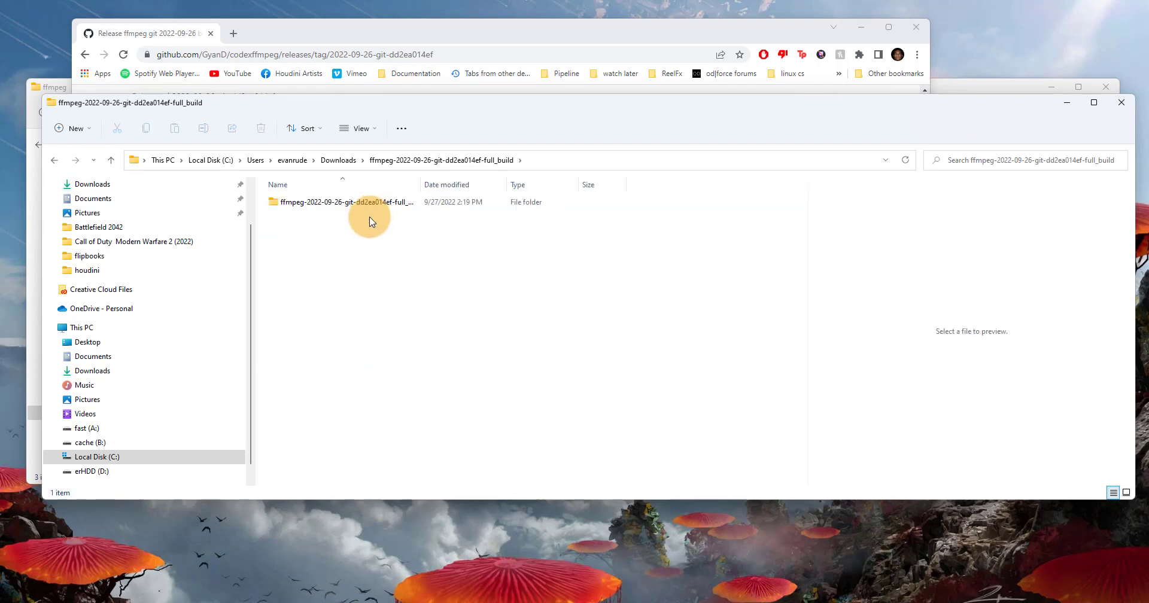
right_click(350, 206)
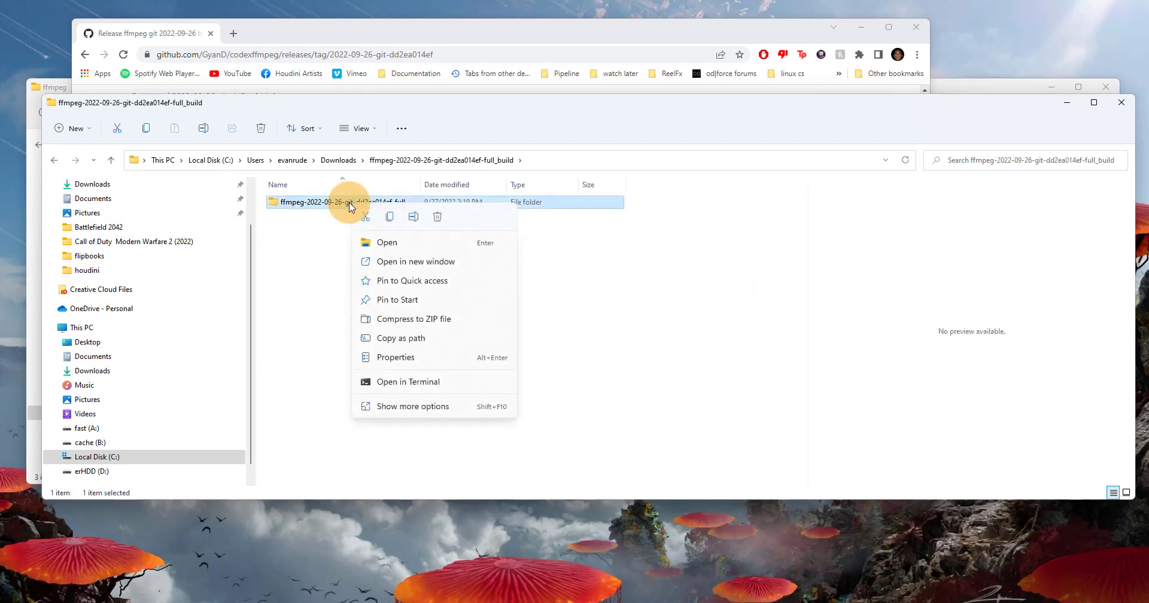
left_click(413, 218)
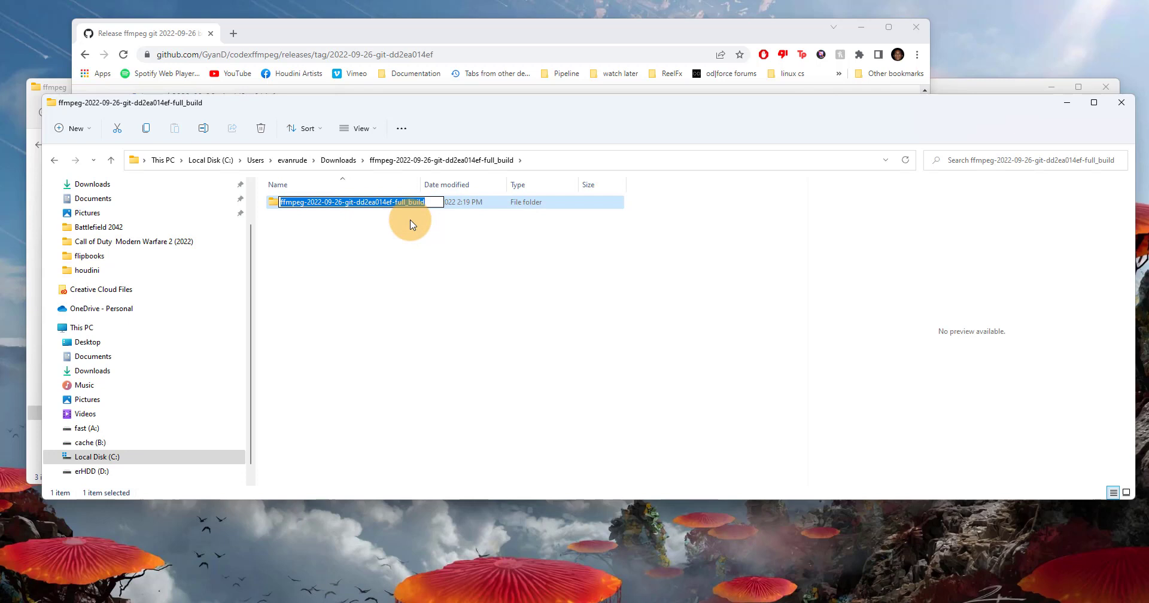
type("f")
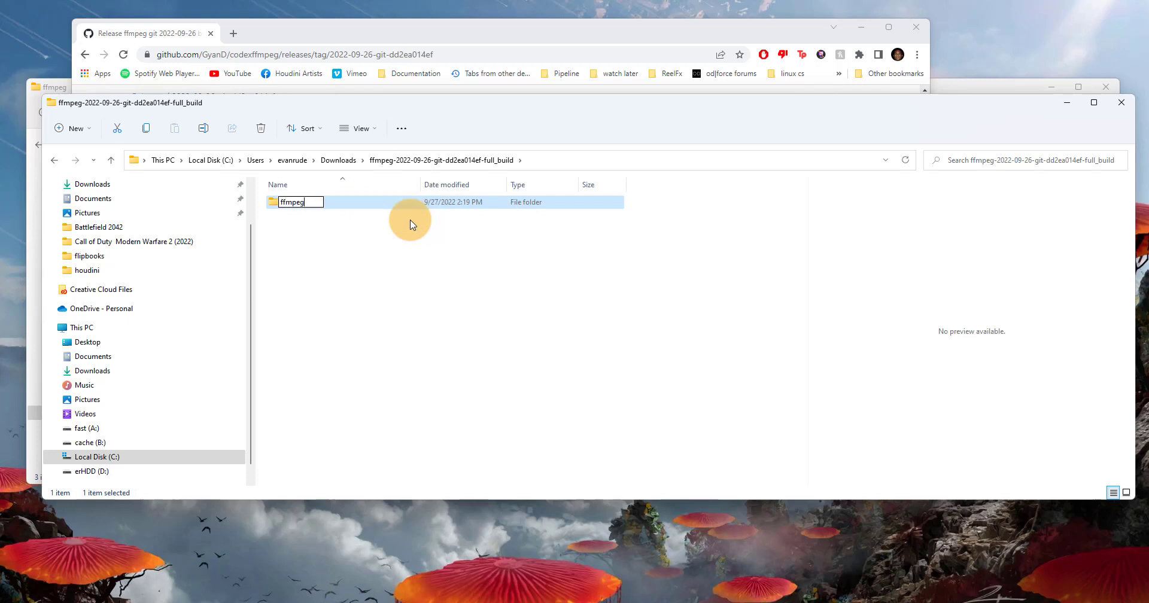
type("fmpeg")
key("Return")
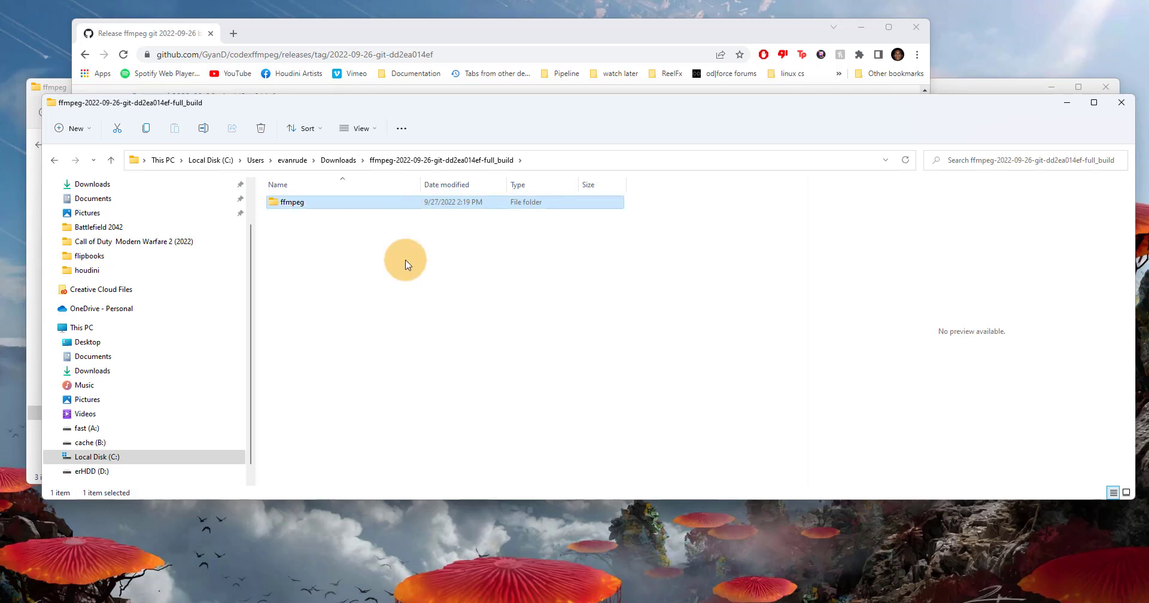
Step: Check the contents of the ffmpeg folder and move the folder to the root of Local Disk (C:)
left_click(326, 235)
left_click_drag(326, 235, 299, 192)
double_click(332, 200)
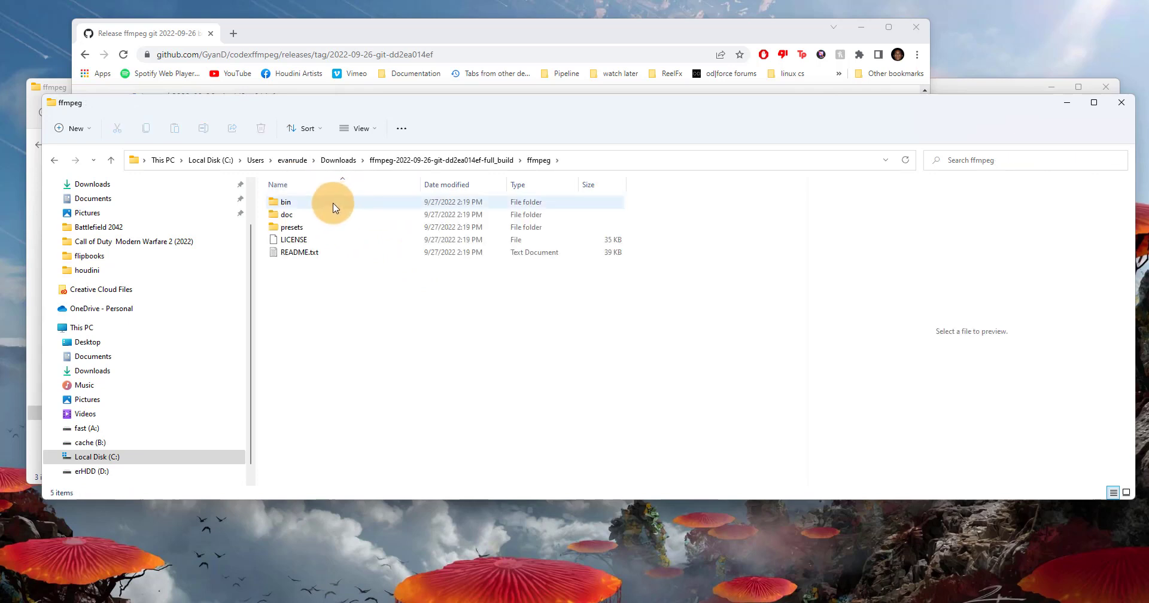
left_click(502, 160)
left_click_drag(336, 258, 333, 201)
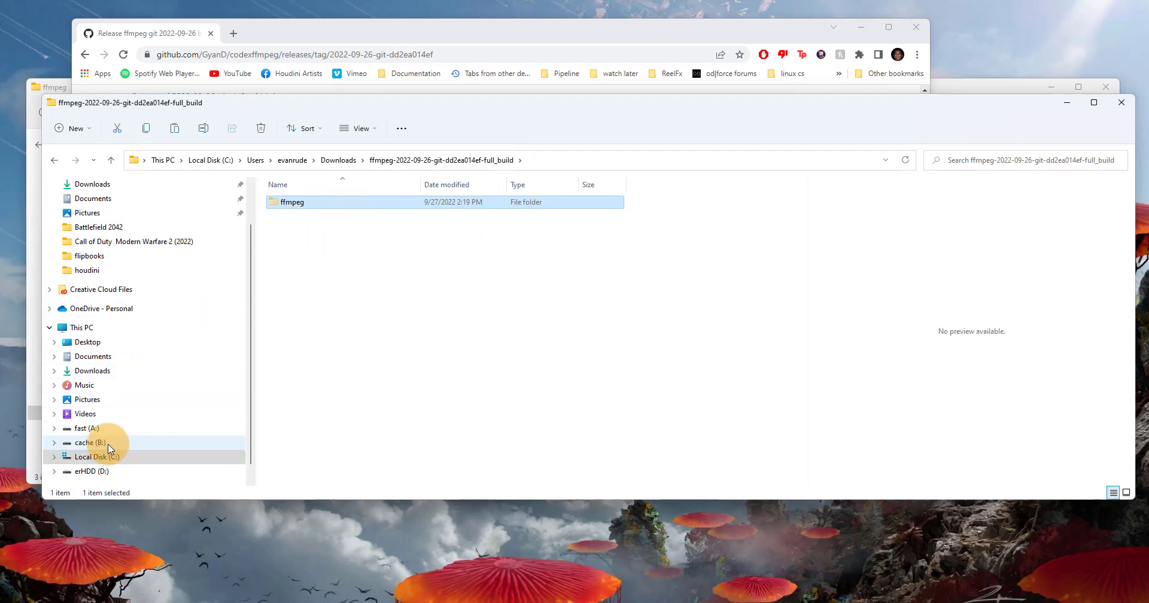
left_click(115, 460)
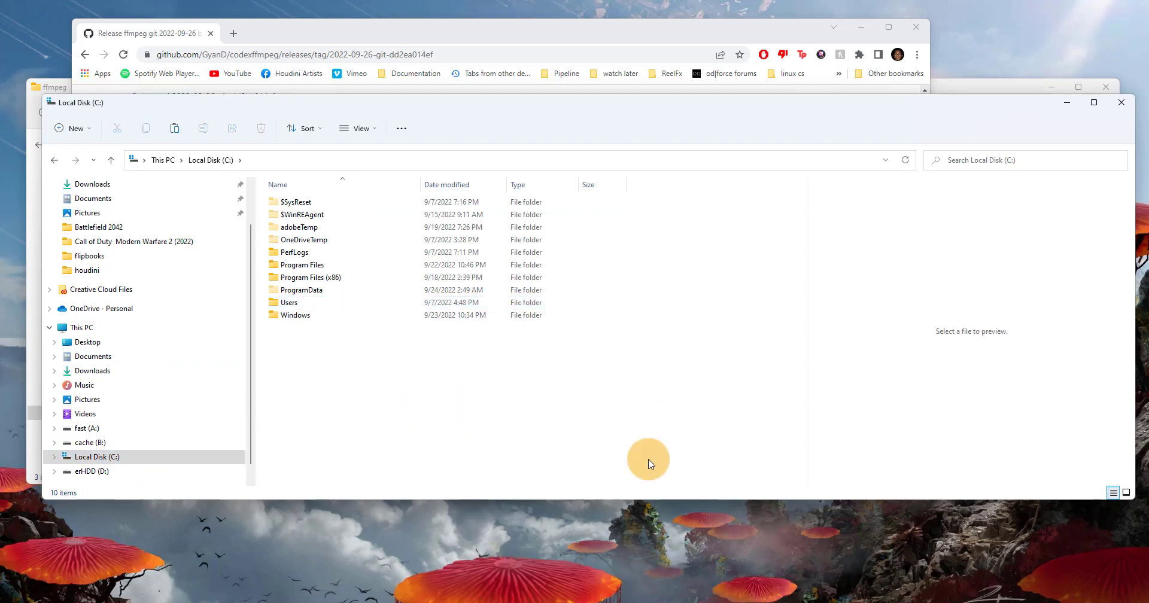
key("ctrl+v")
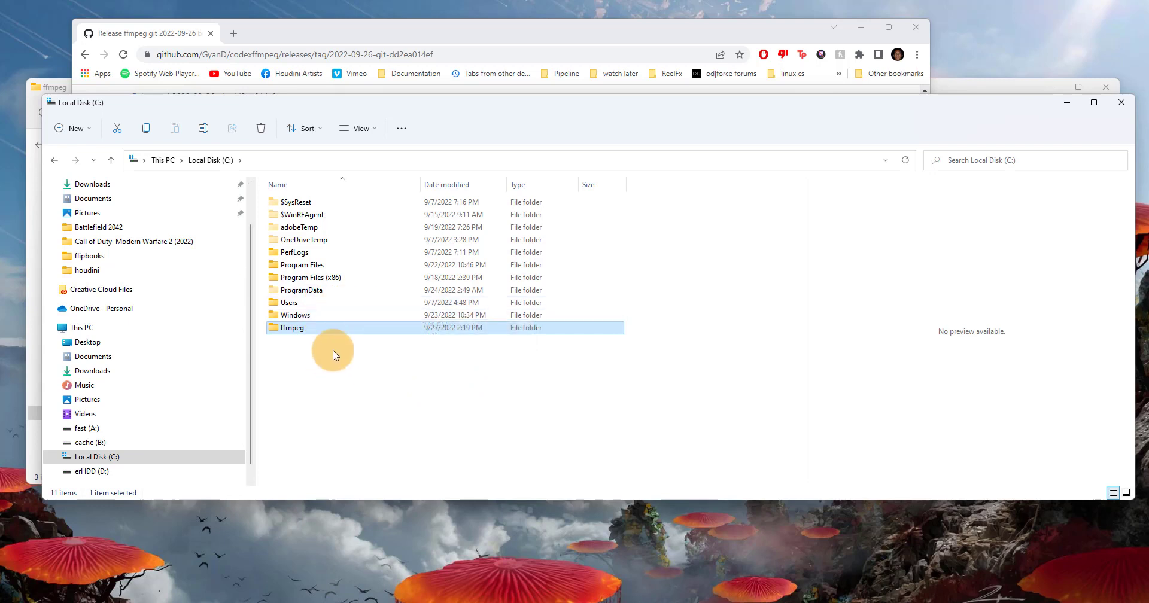
Step: Open the bin folder inside C:\ffmpeg and highlight its full path
double_click(329, 327)
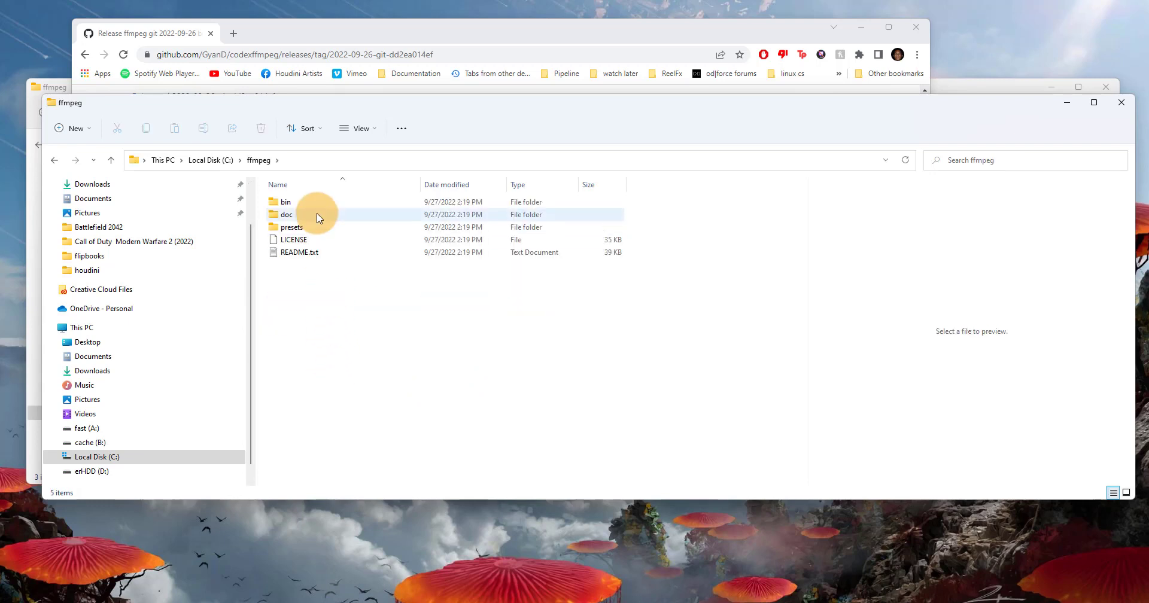
double_click(286, 202)
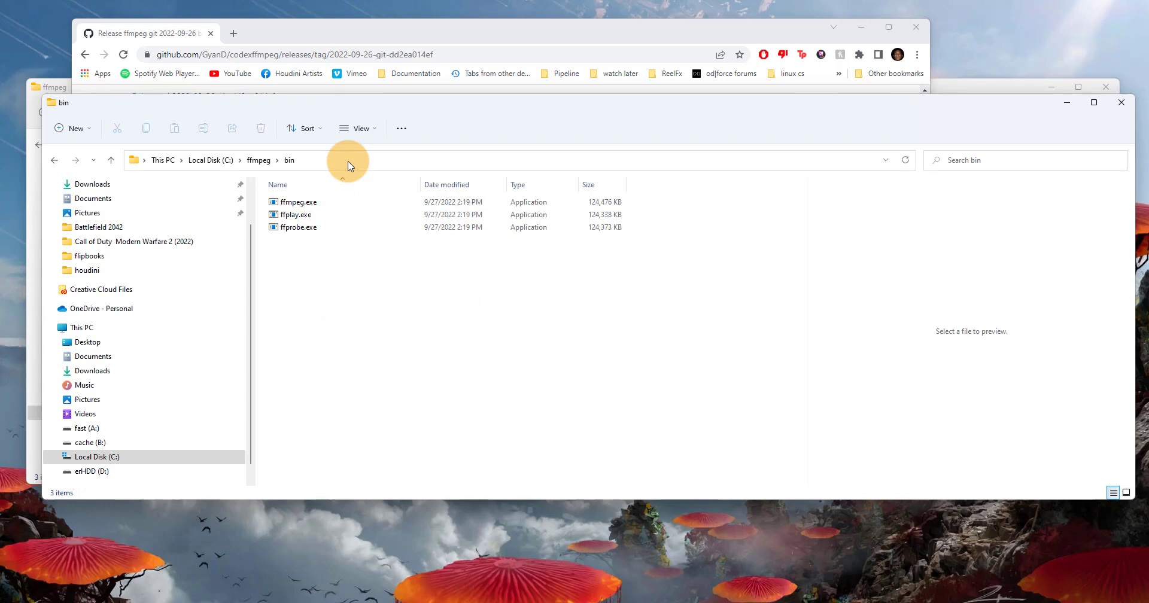
left_click(349, 161)
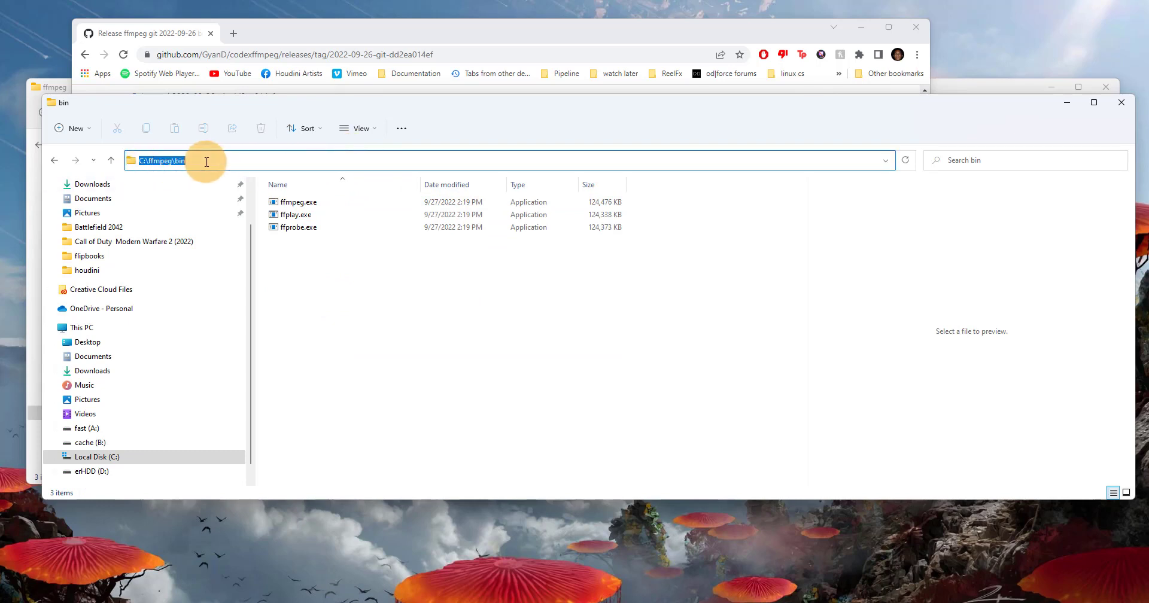
left_click(398, 371)
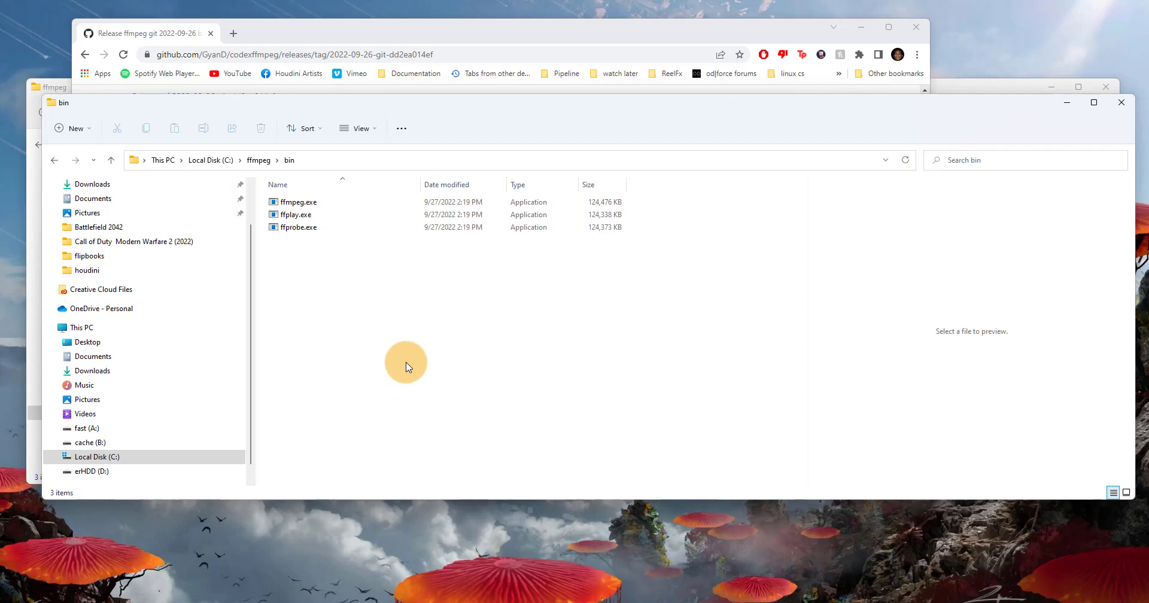
Step: Search Windows for the system environment variables settings and open the Environment Variables dialog
key("super")
type("en")
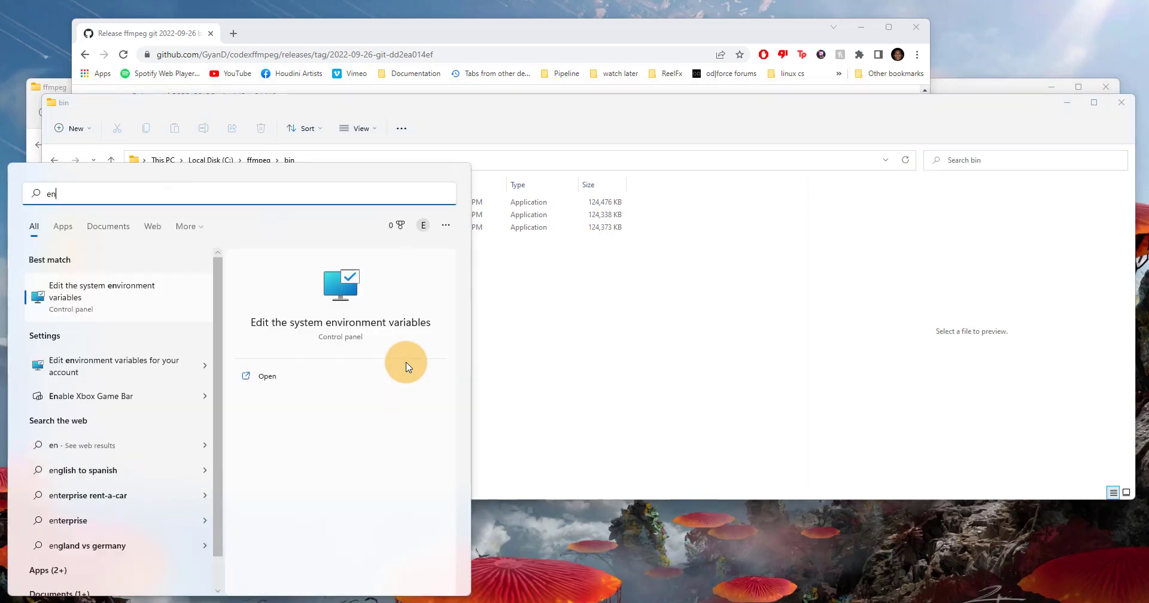
type("v")
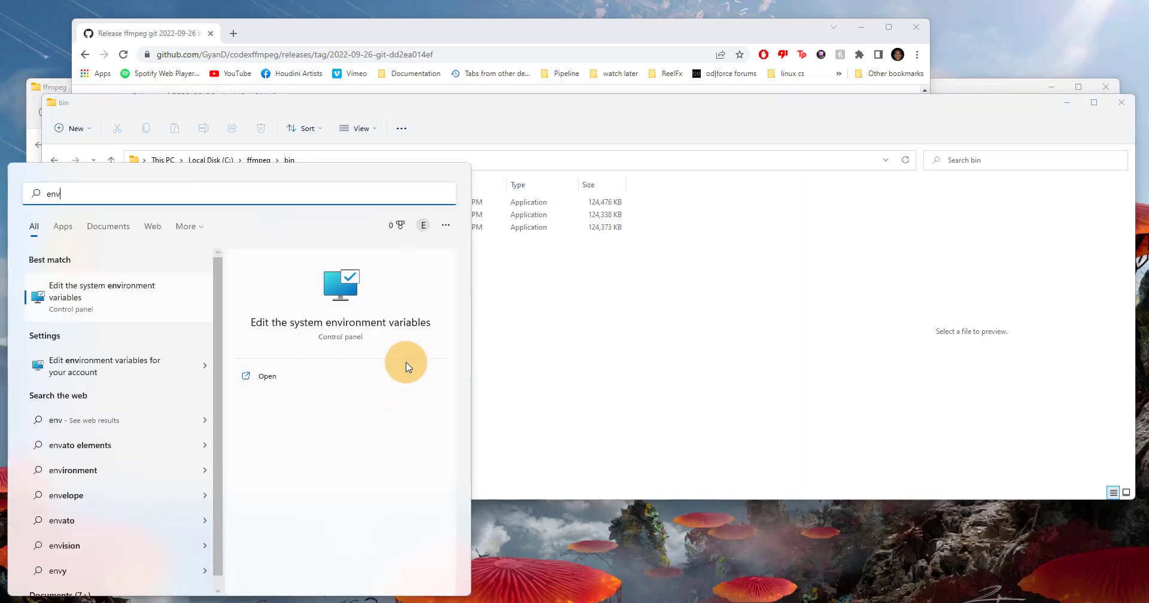
left_click(127, 295)
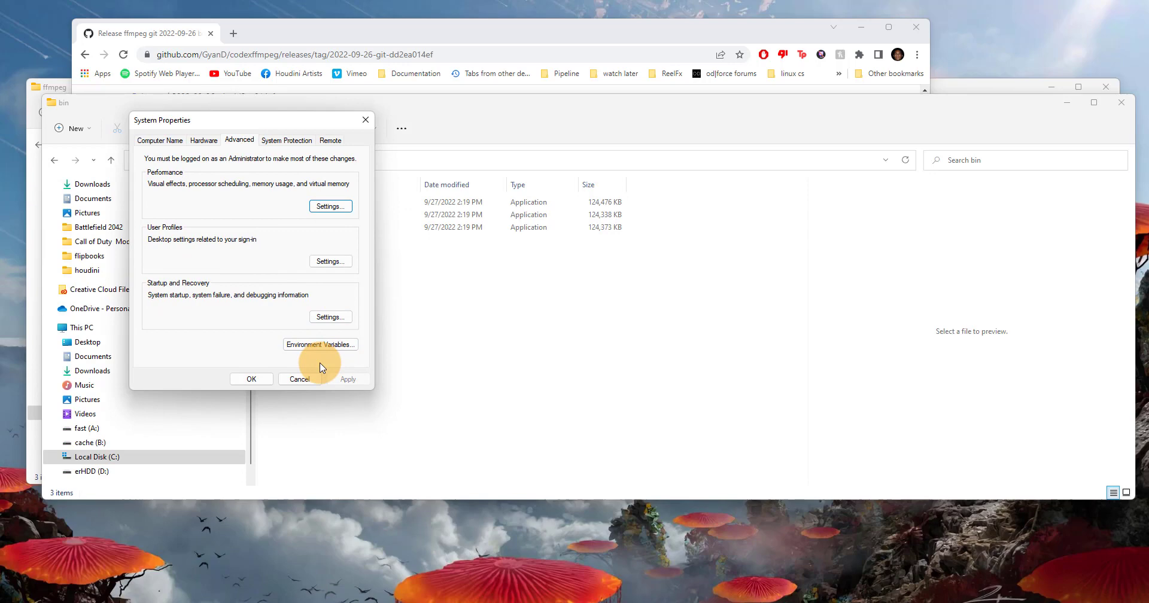
left_click(341, 345)
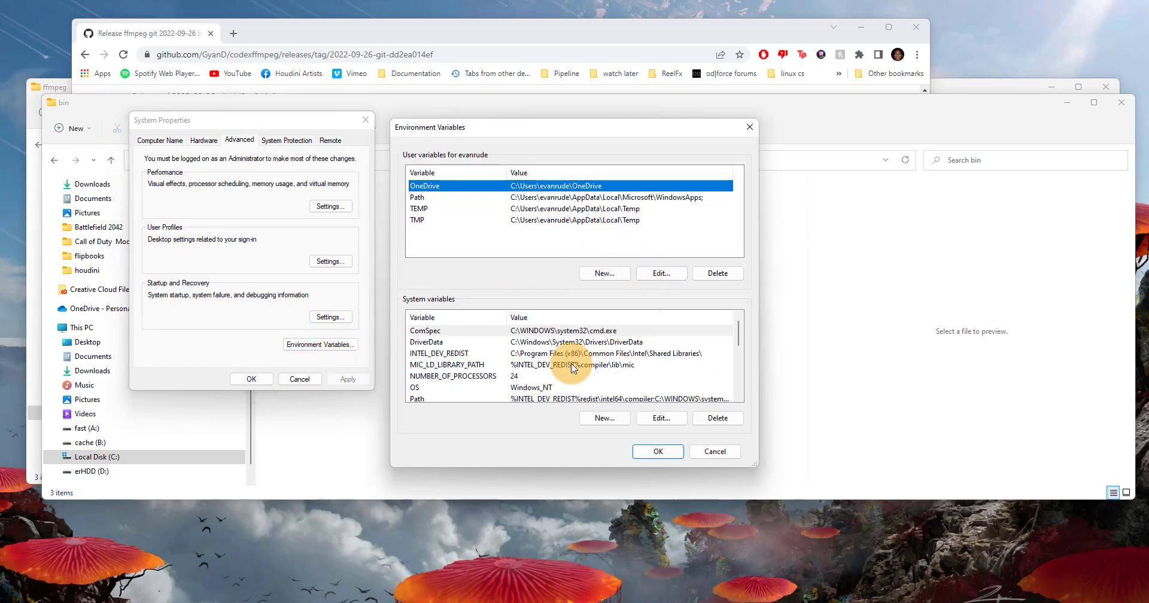
Step: Add C:\ffmpeg\bin as a new entry in the system Path variable and accept the changes in all dialogs
scroll(508, 353, "down", 1)
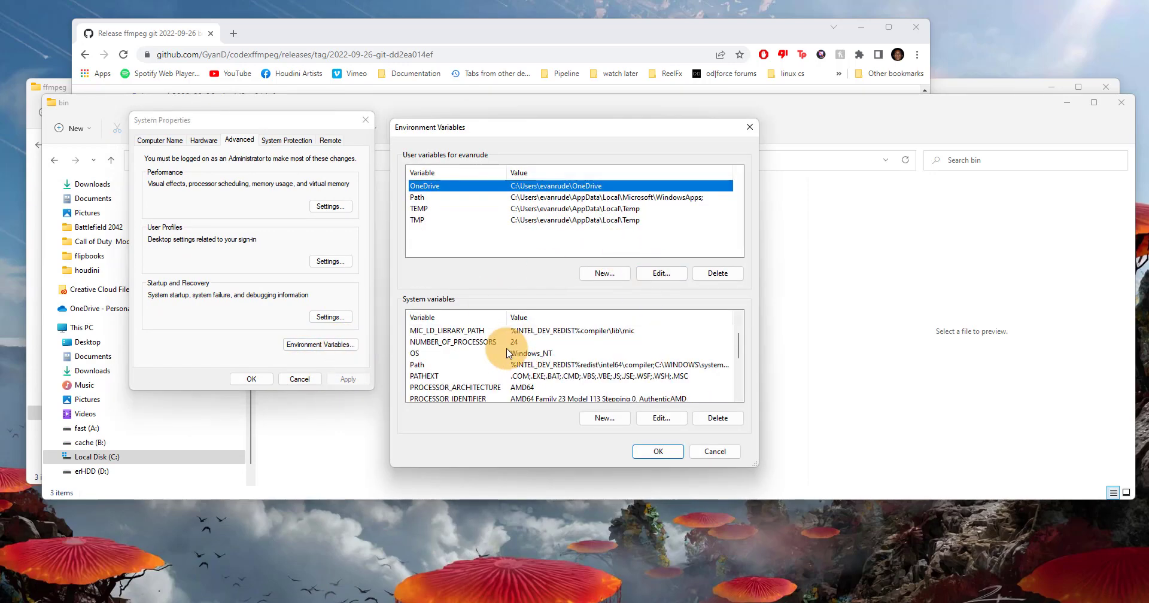
double_click(420, 366)
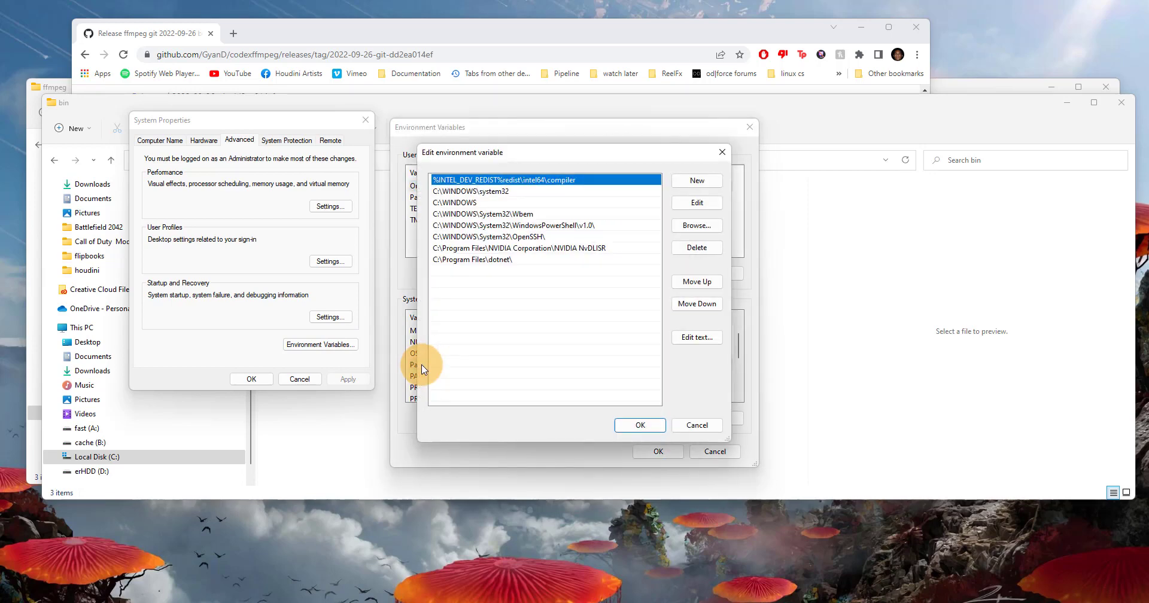
left_click(696, 185)
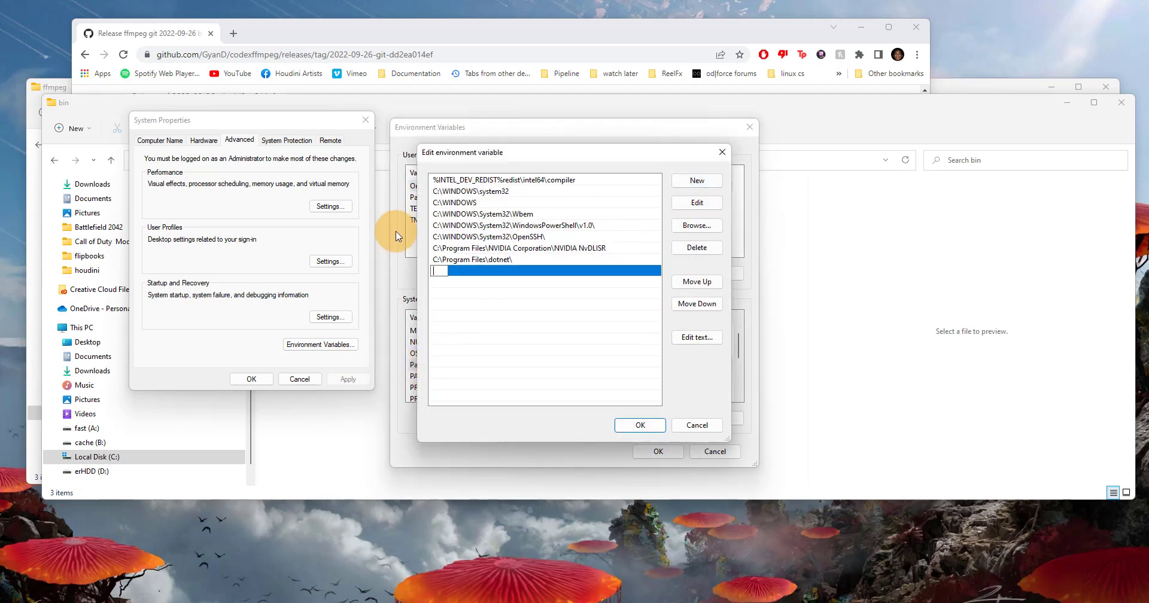
type("C:\\ffmpeg\\bin")
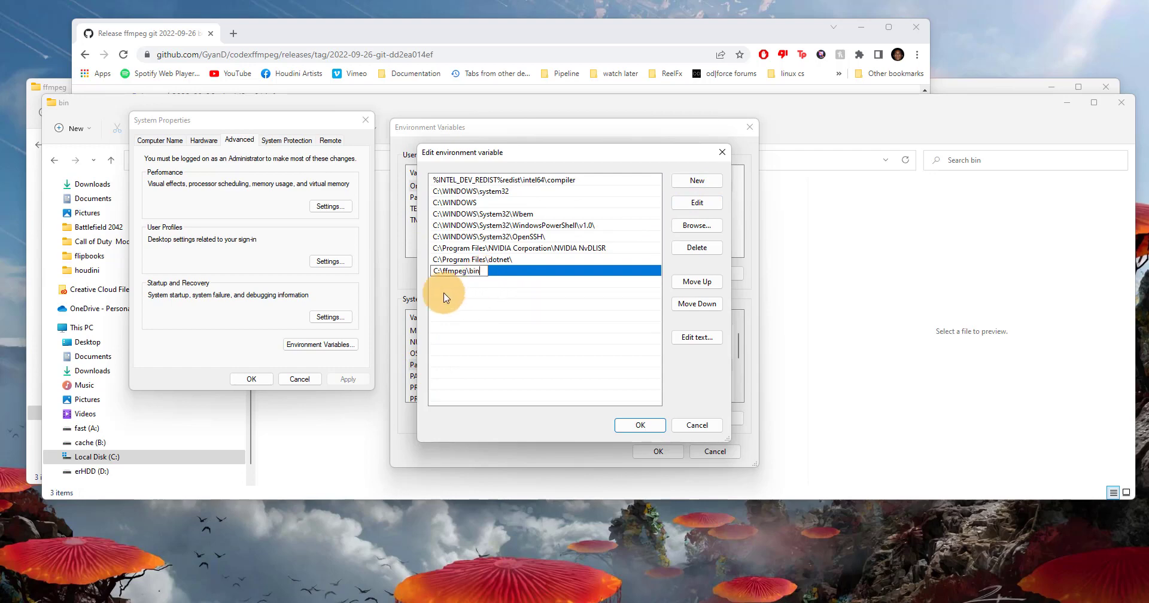
left_click(639, 424)
left_click(658, 451)
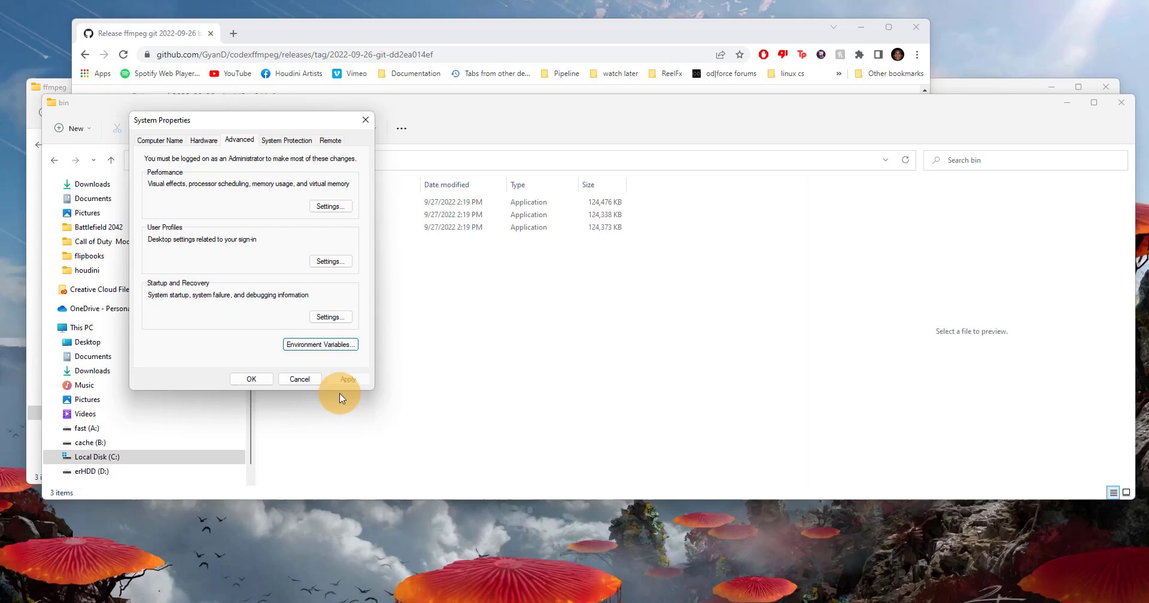
left_click(264, 380)
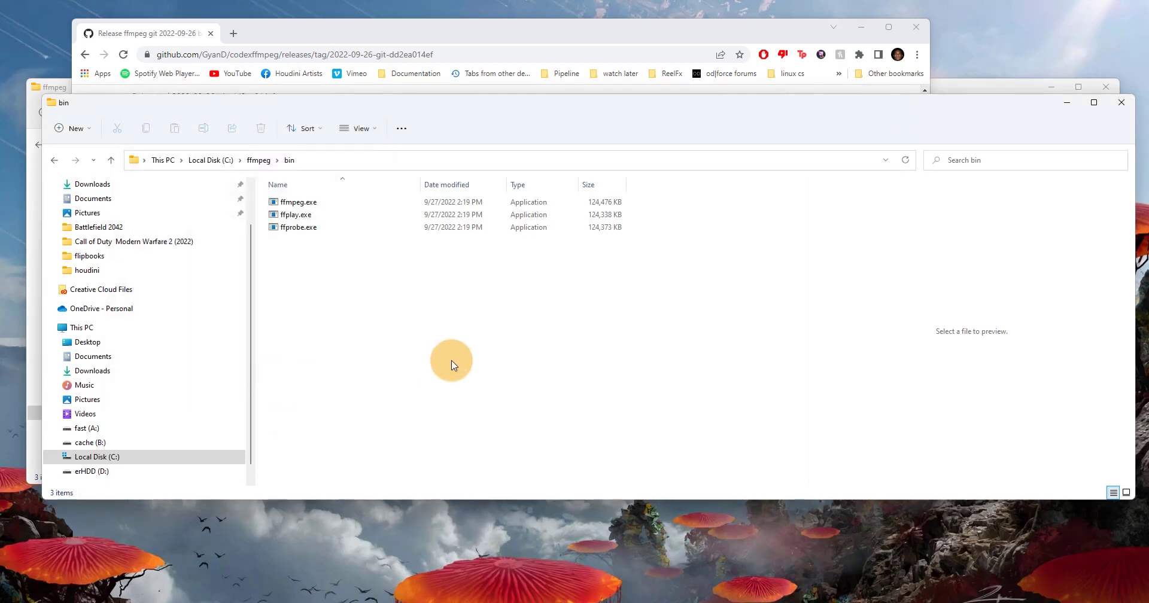
Step: Check the FFmpeg installation by running ffmpeg -version in a Command Prompt, and close the window
key("super")
type("cm")
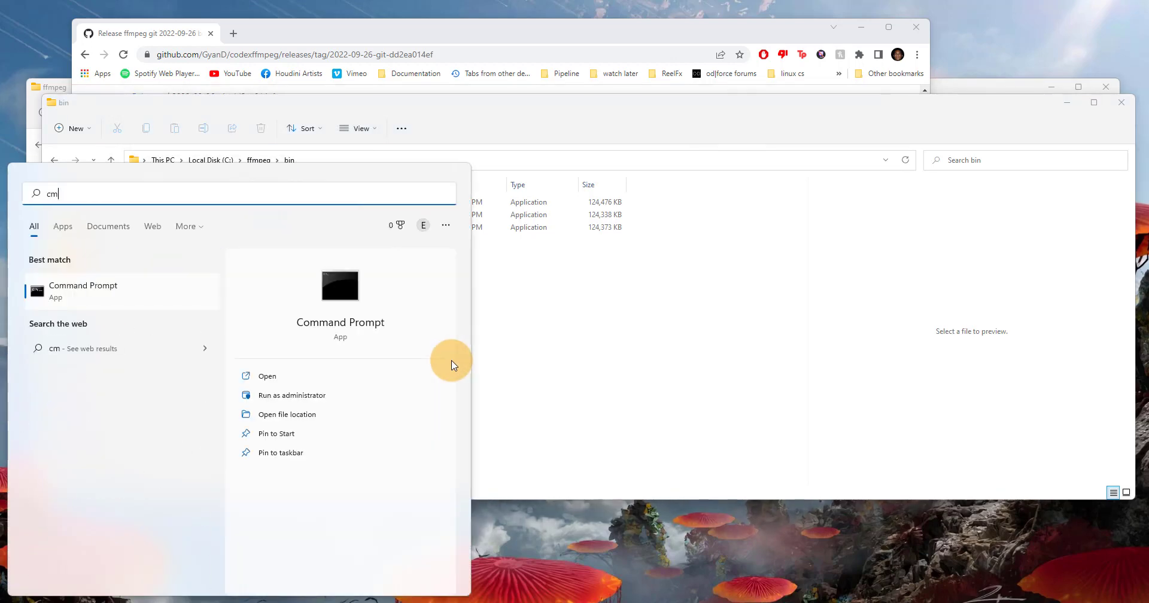
type("d")
key("Return")
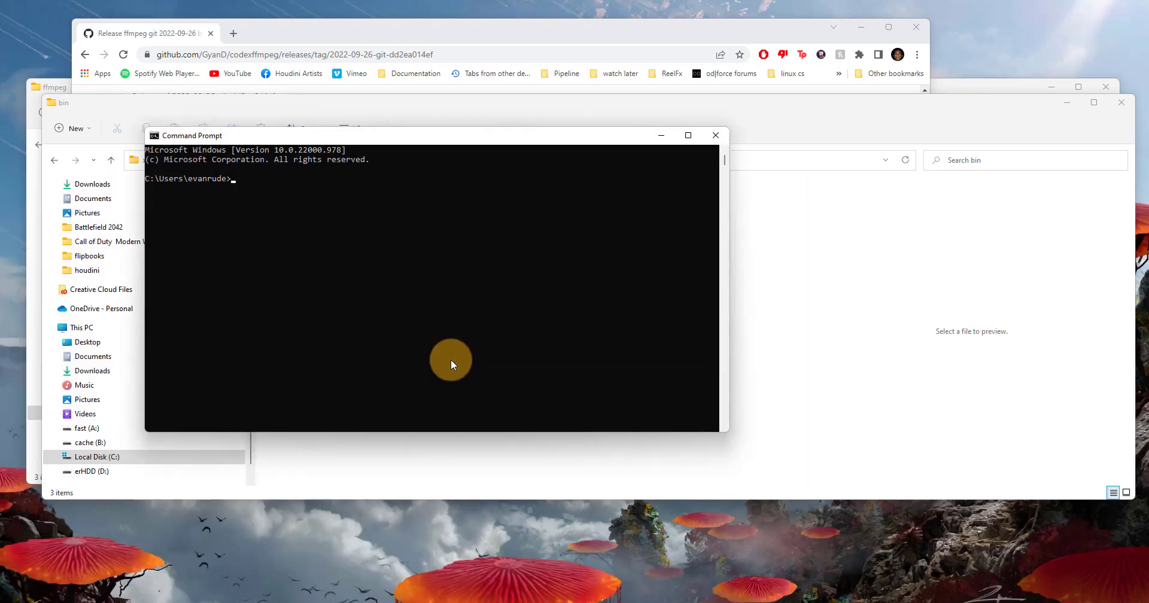
type("ffmpeg -version")
key("Return")
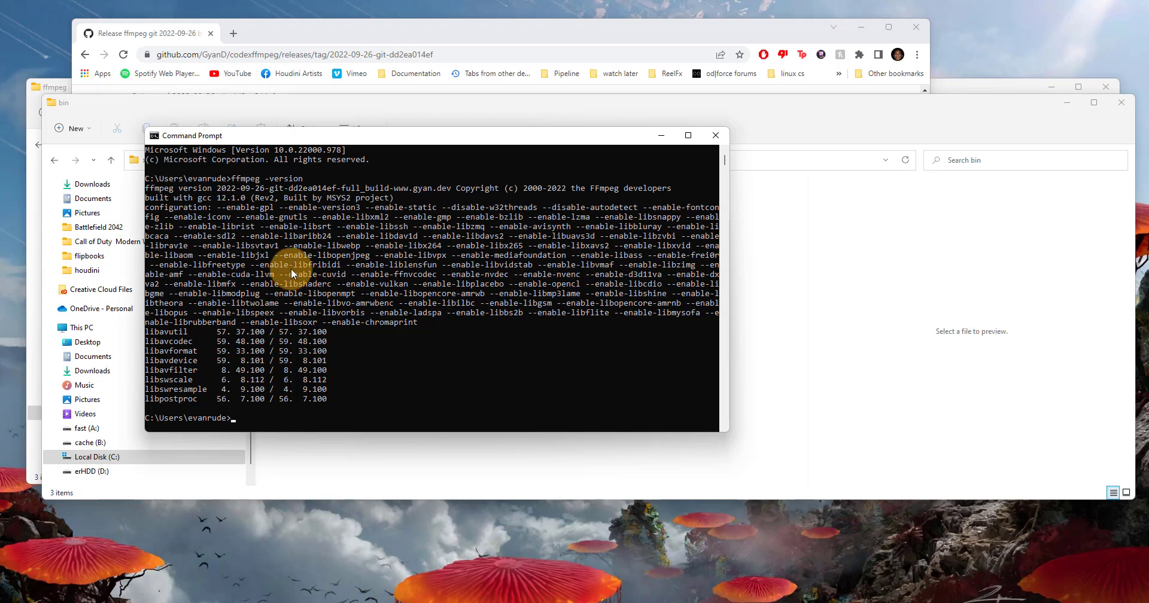
left_click(719, 140)
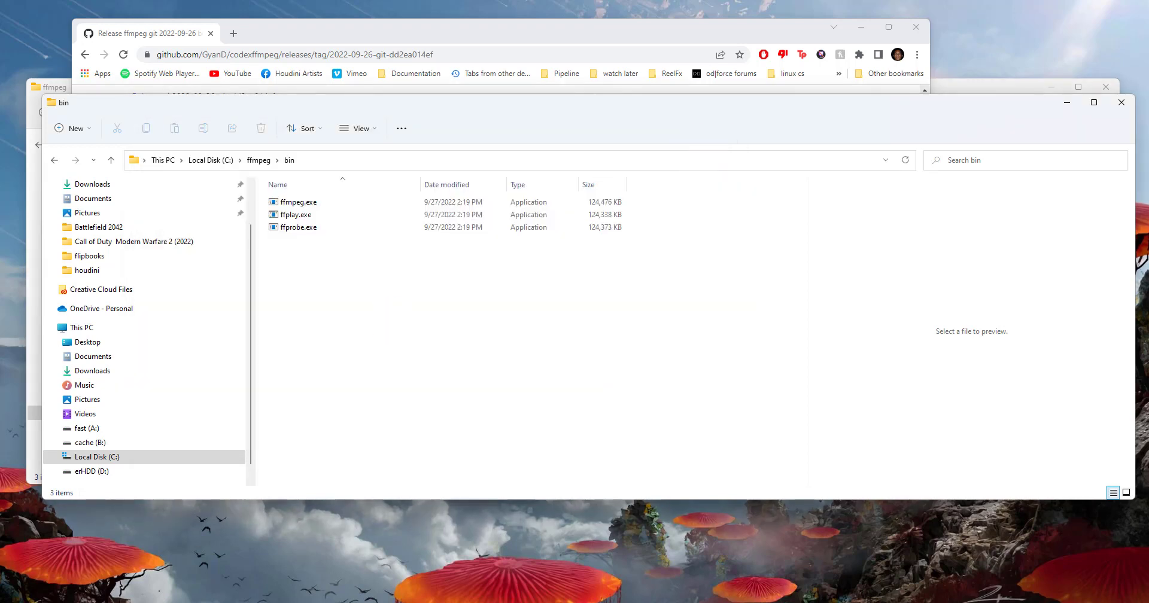
Step: Switch to Houdini Indie 19.5.380, dismiss the Start Here window, and load the recent scene ffmpeg_v001.hiplc
key("super")
scroll(54, 371, "down", 1)
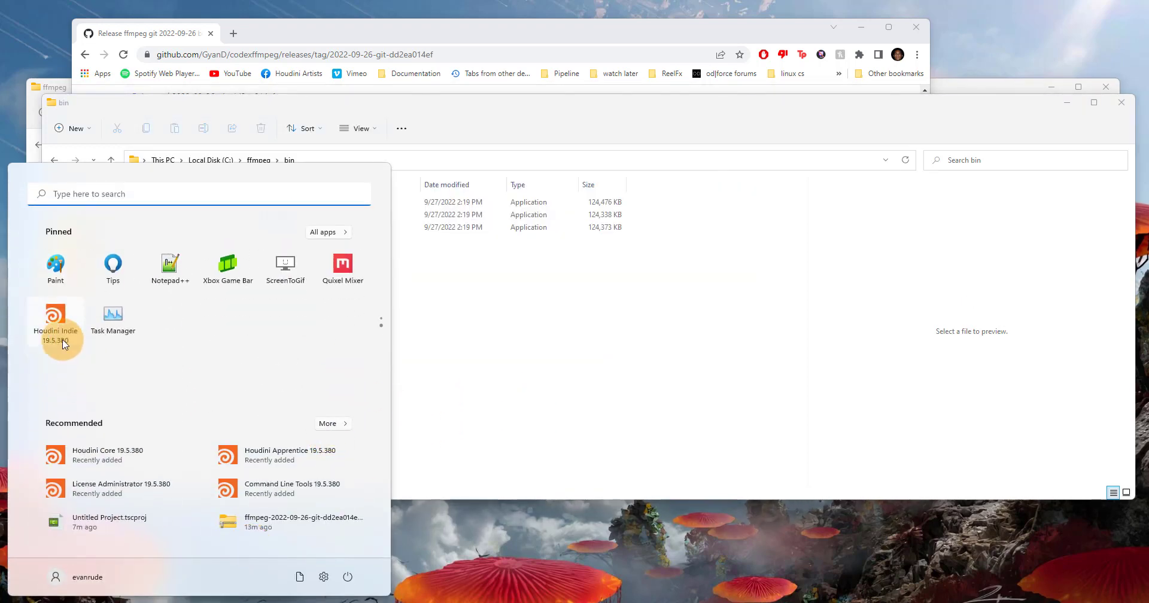
left_click(64, 339)
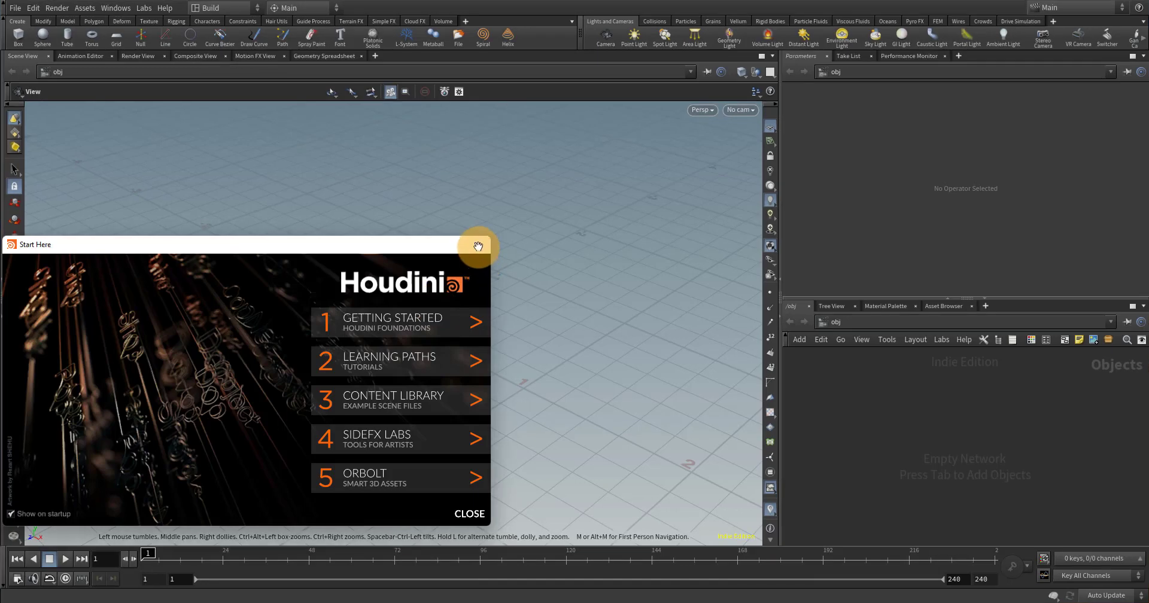
left_click(487, 246)
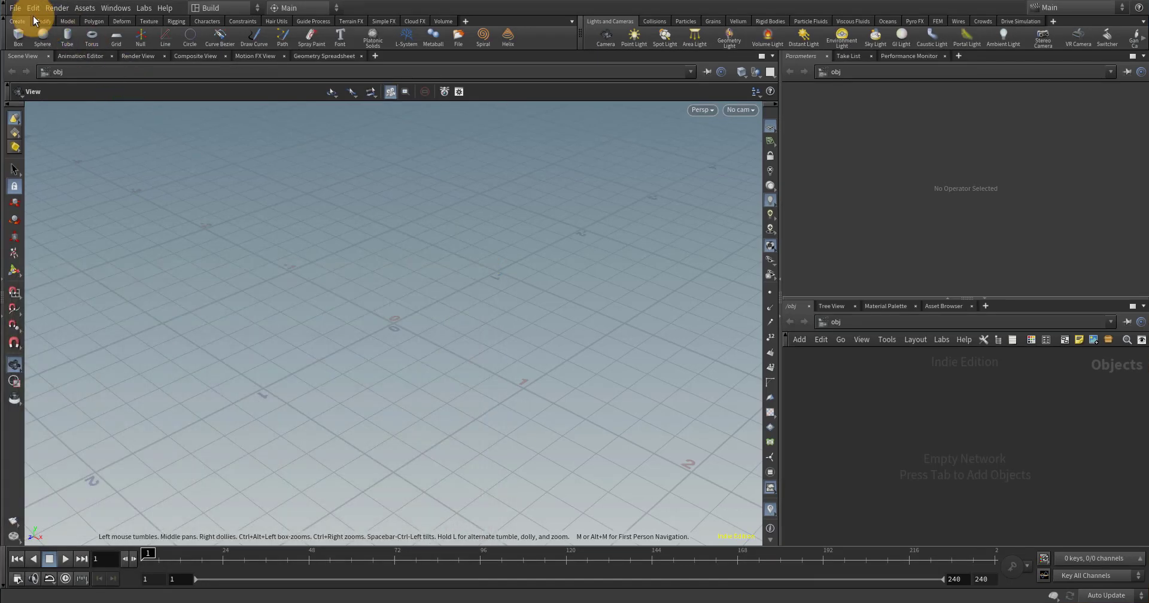
left_click(14, 8)
mouse_move(66, 45)
left_click(272, 47)
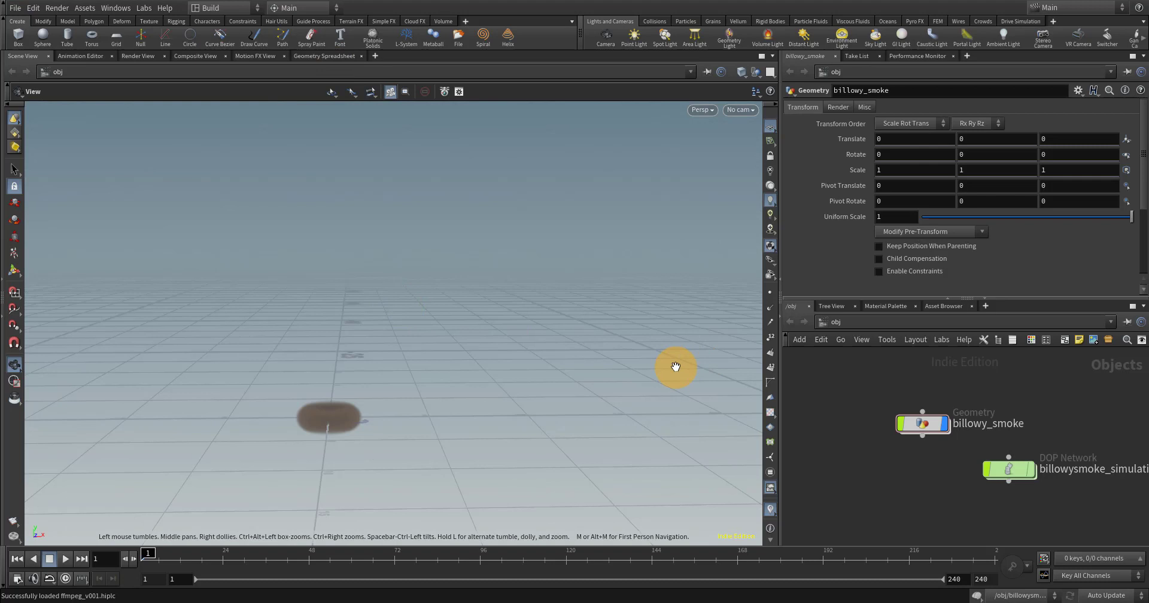
Step: Play the billowy smoke simulation from frame 1 and stop it at frame 60
key("Up")
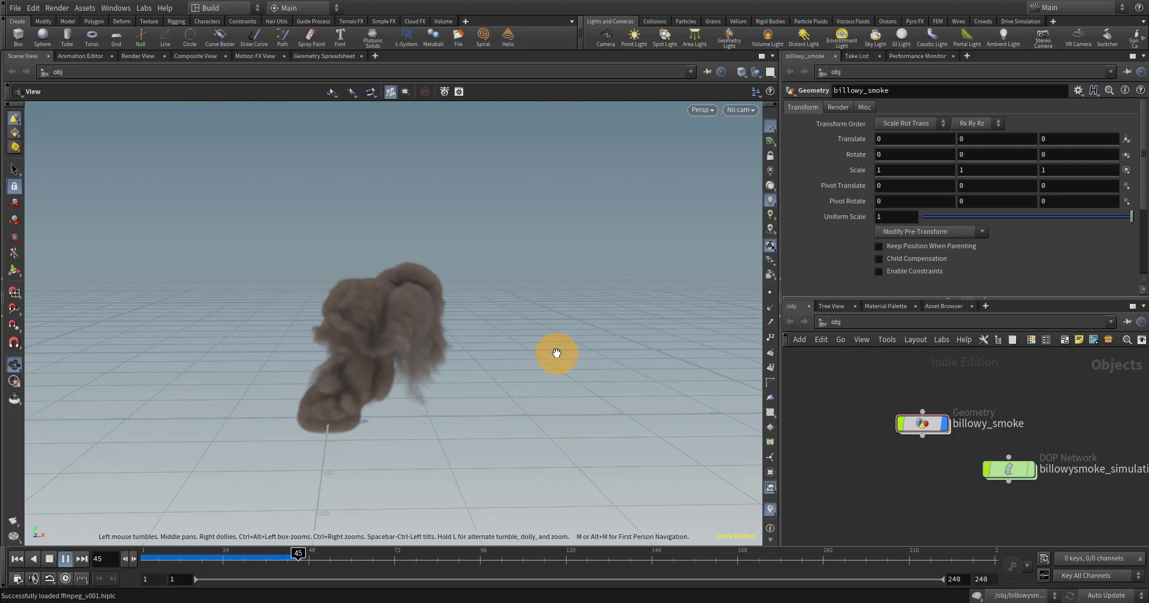
key("Up")
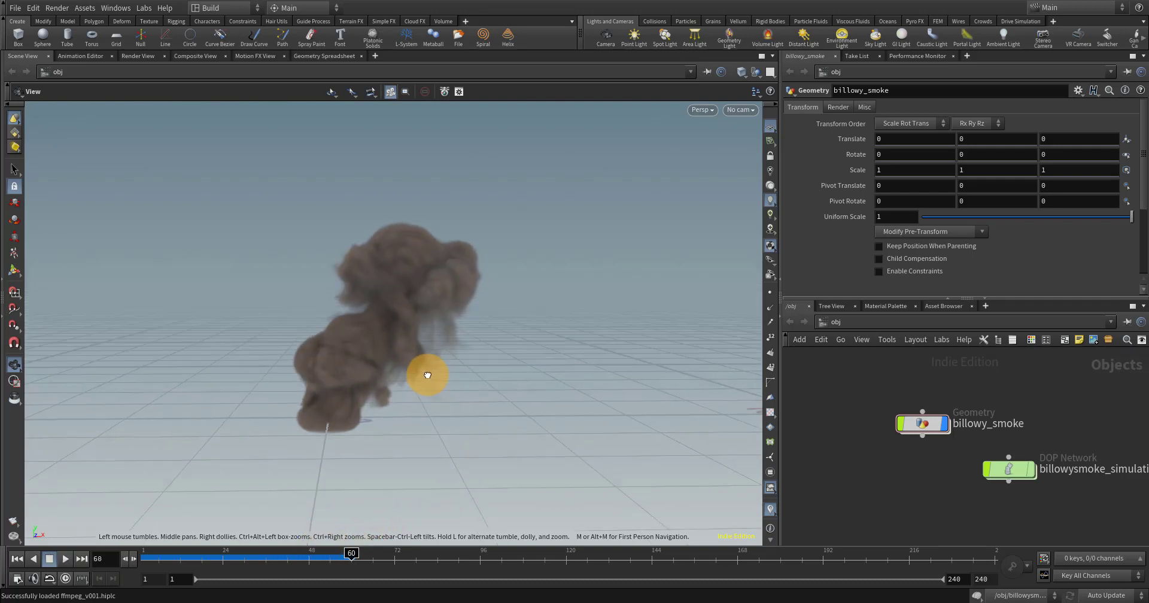
left_click_drag(427, 375, 433, 396)
left_click(15, 7)
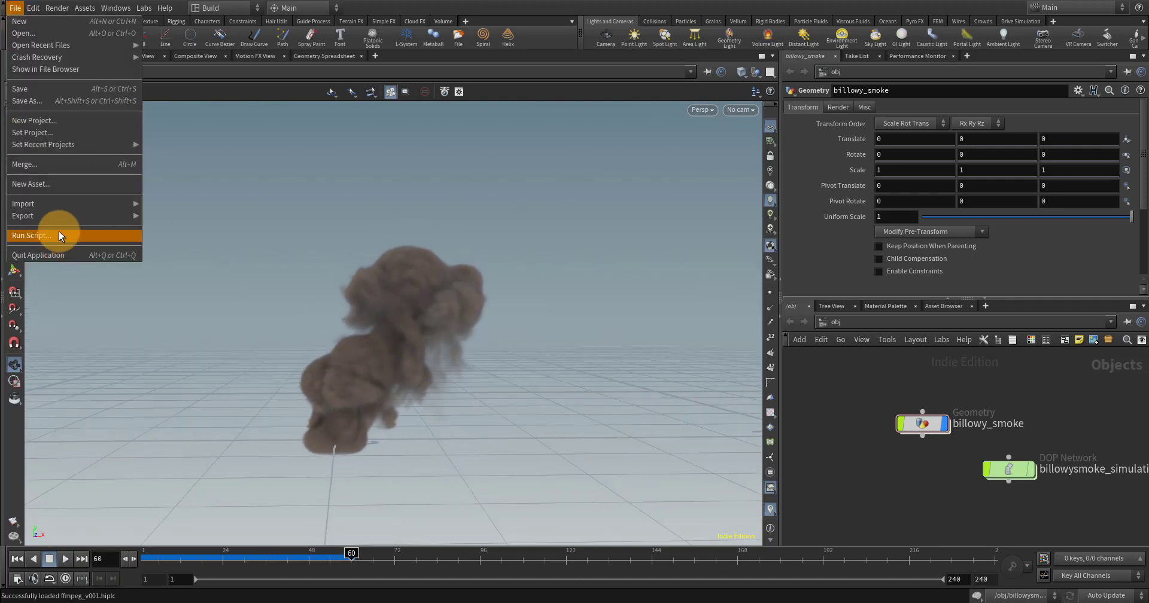
mouse_move(62, 218)
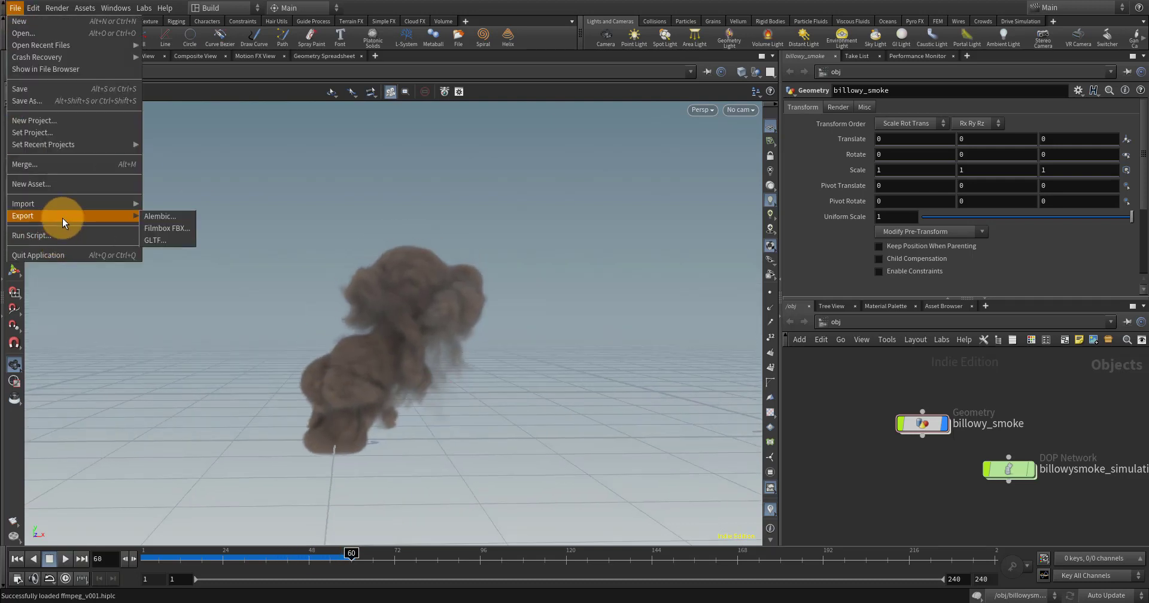
left_click(192, 379)
Step: Render a flipbook of the current viewport with new settings, ending the frame range at 50, after checking the size options
right_click(11, 527)
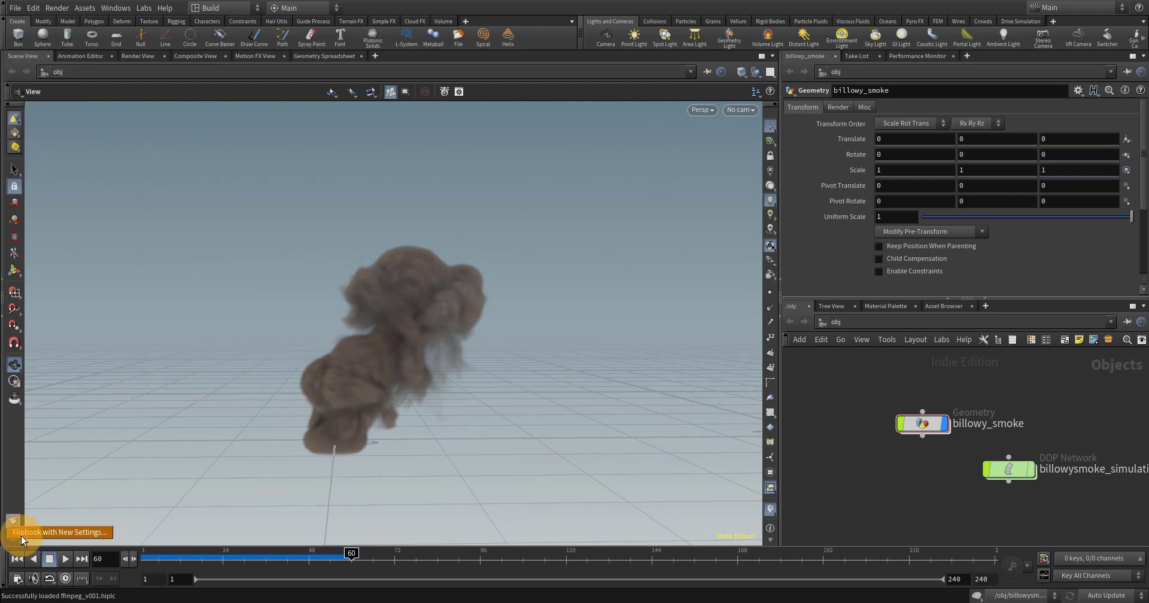
left_click(81, 536)
double_click(149, 404)
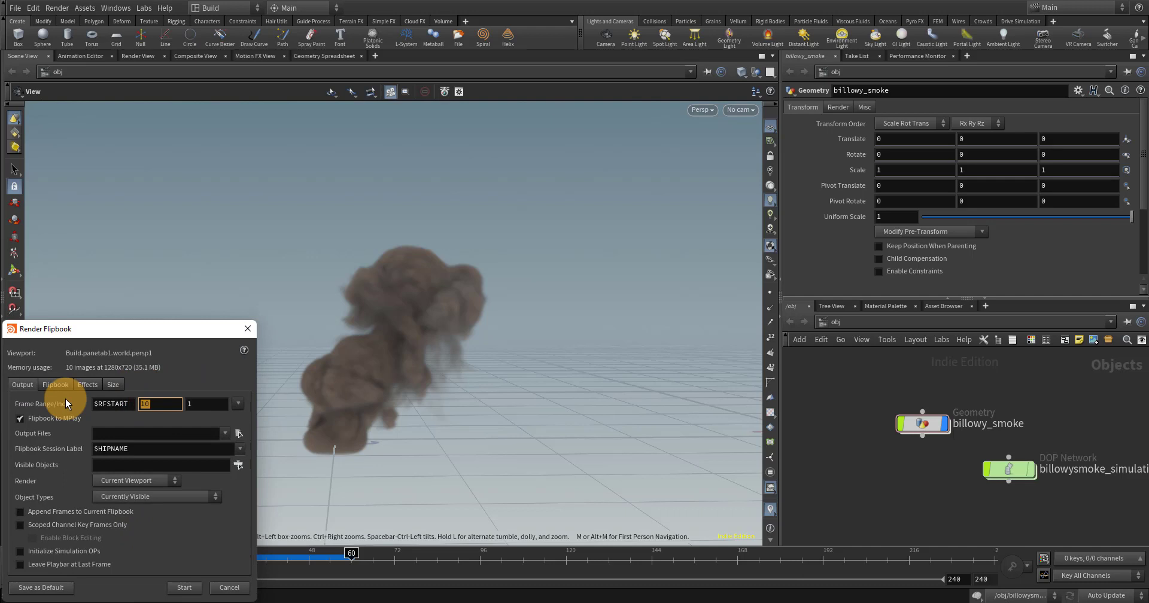
type("50")
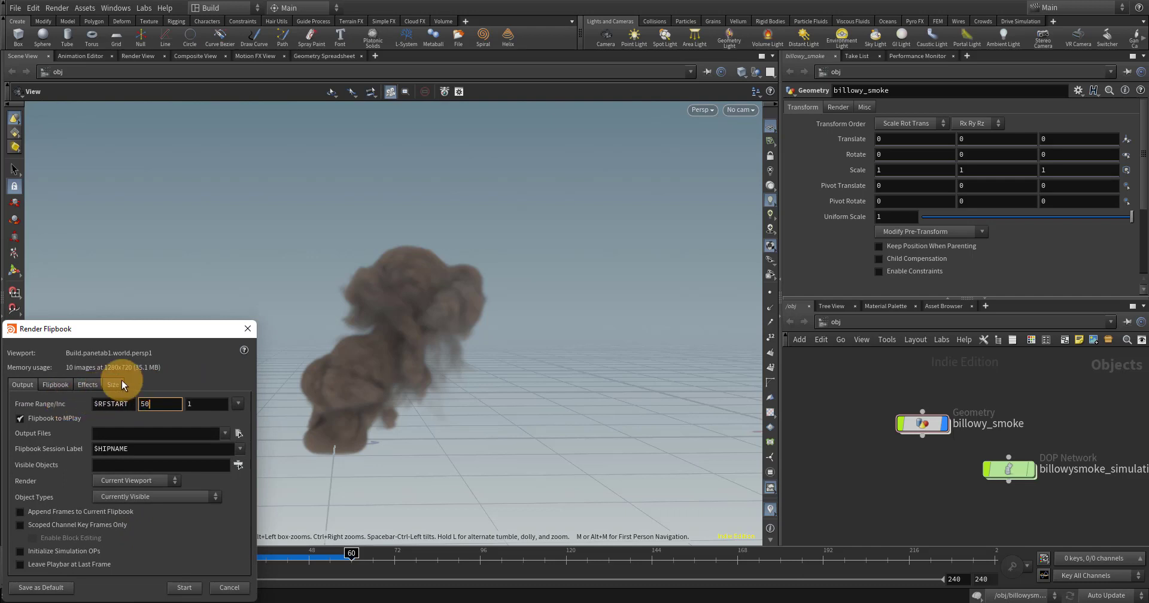
left_click_drag(124, 335, 165, 195)
left_click(155, 244)
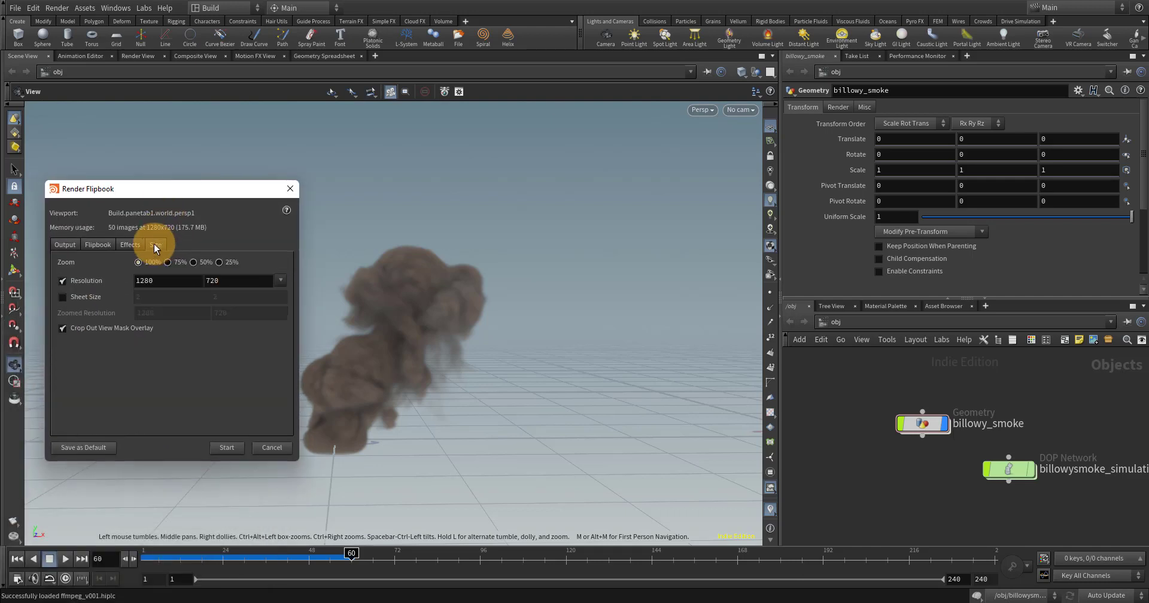
left_click(226, 448)
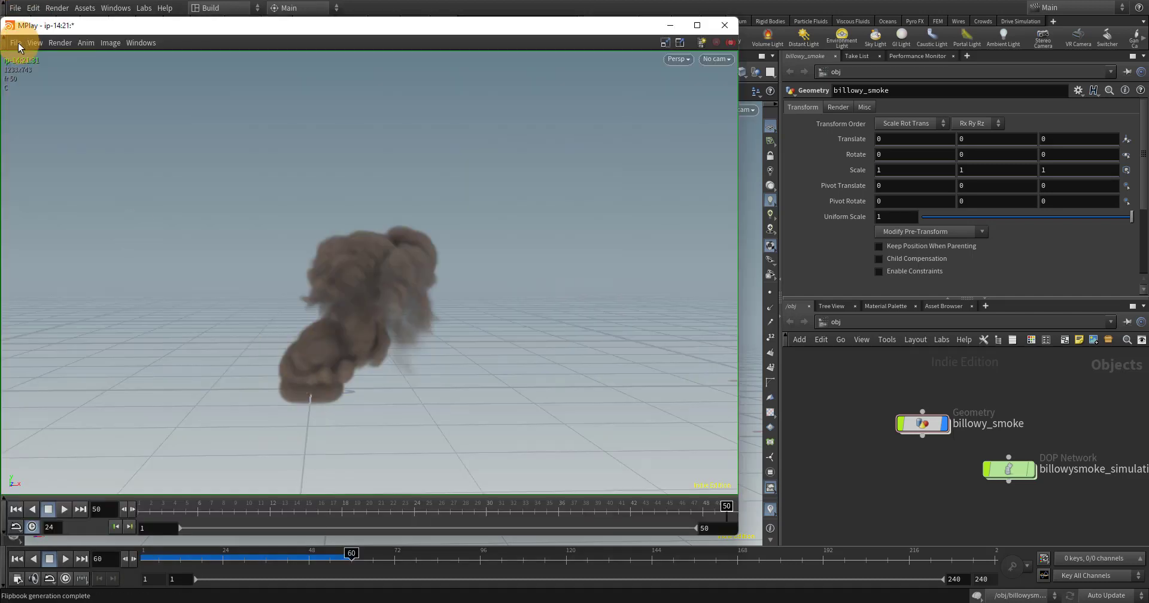
Step: Start an ffmpeg mp4 export of the flipbook from MPlay and set its resolution to 1232 by 742
left_click(18, 43)
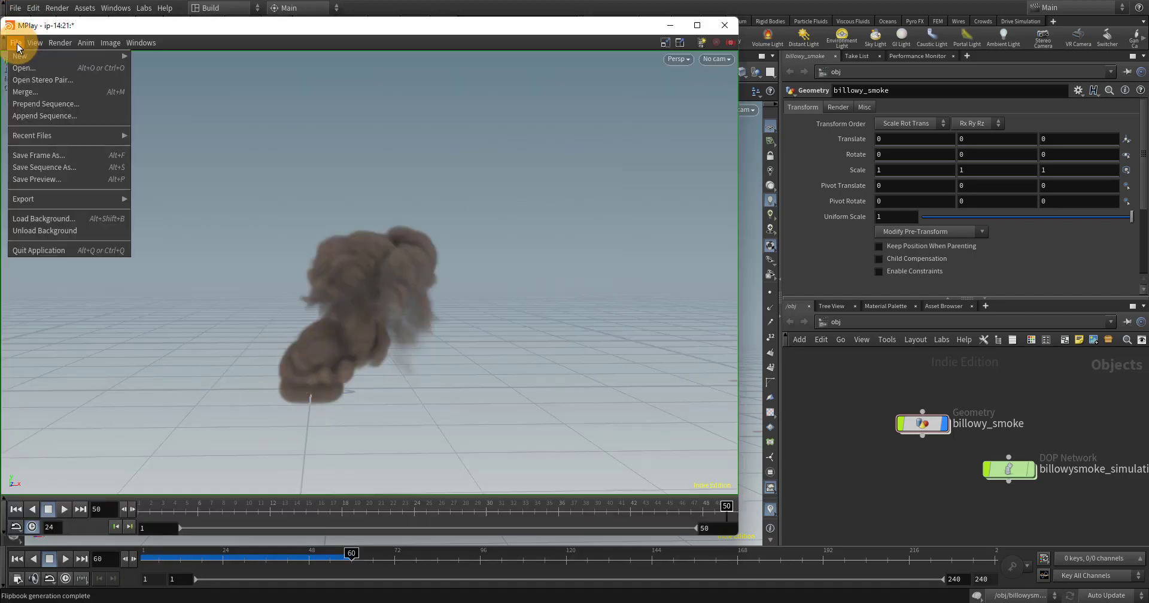
mouse_move(66, 199)
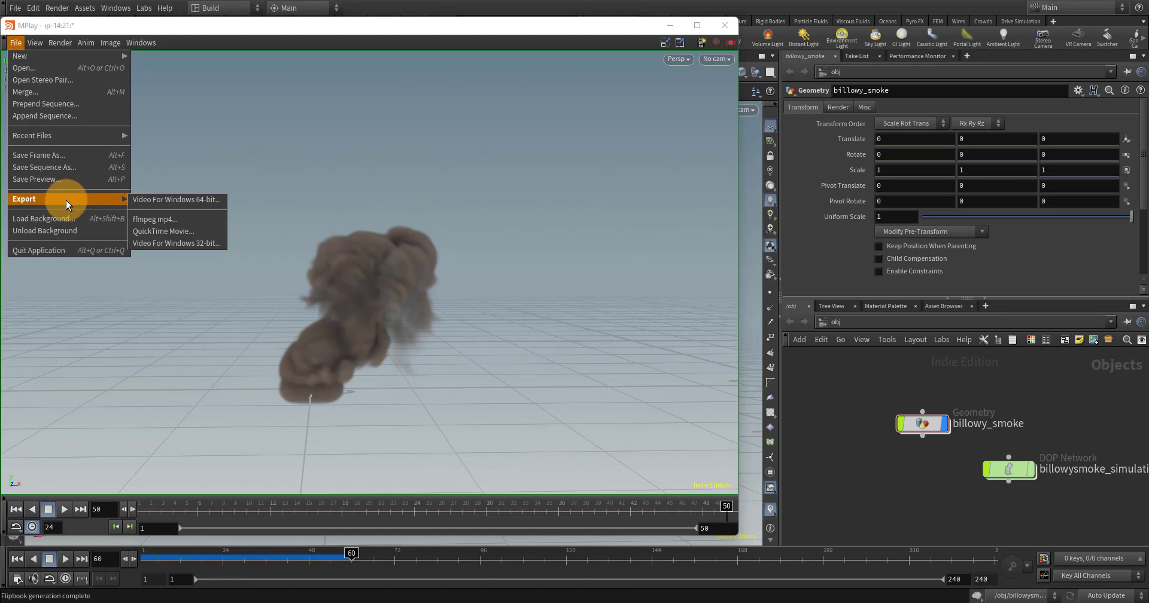
left_click(192, 219)
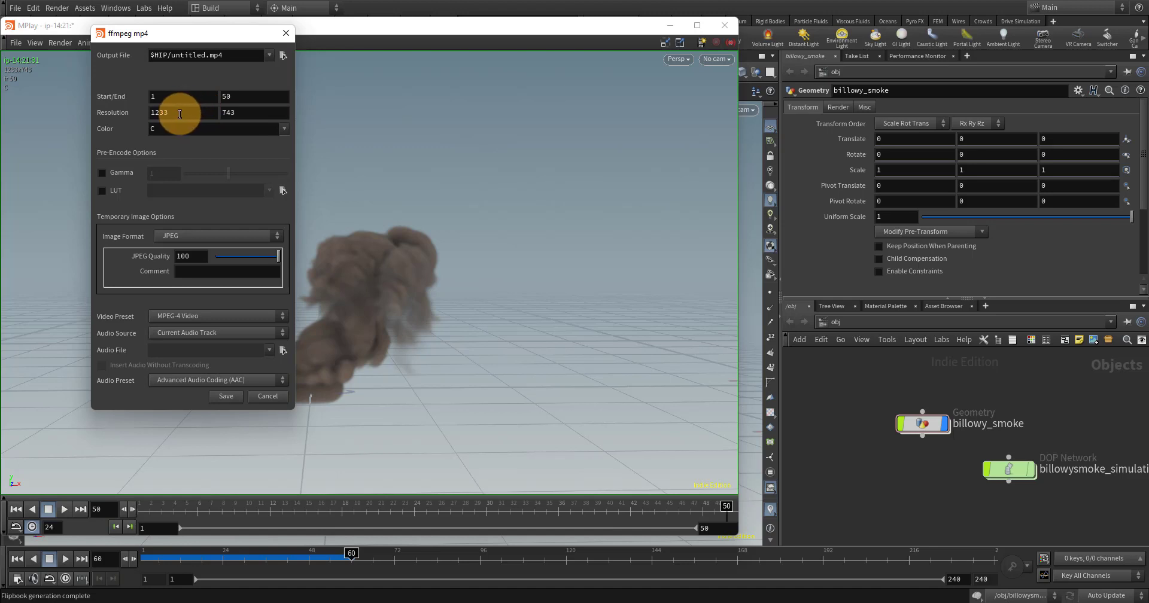
left_click(181, 112)
left_click(231, 68)
Step: Set the video preset to MPEG-4 Video HQ, name the output file $HIP/smoke.mp4, and save the video
left_click(169, 315)
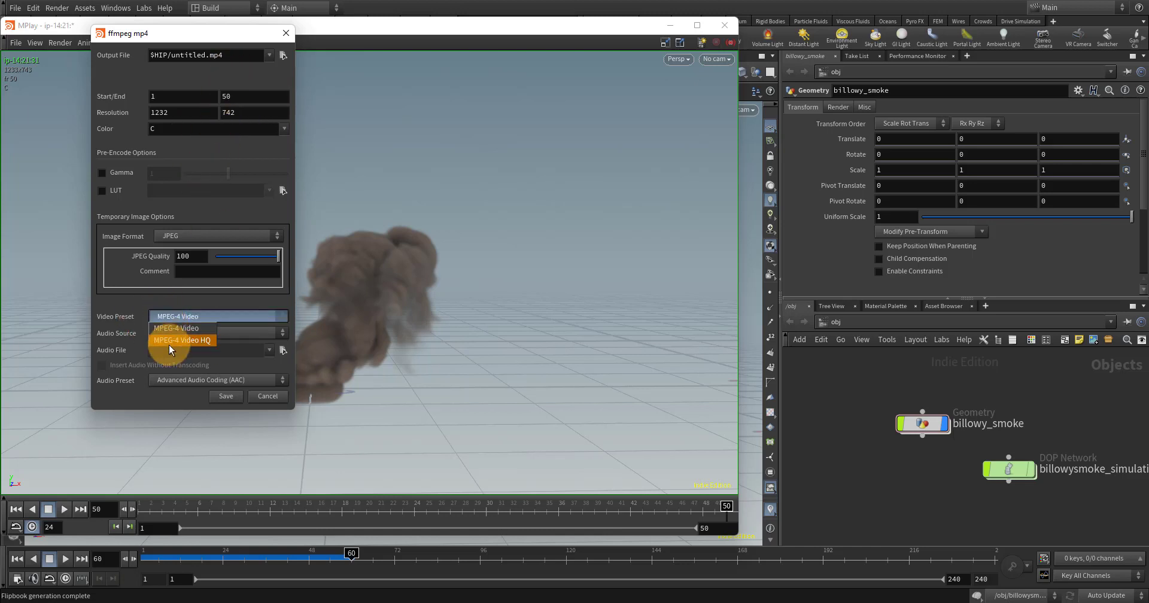
left_click(169, 336)
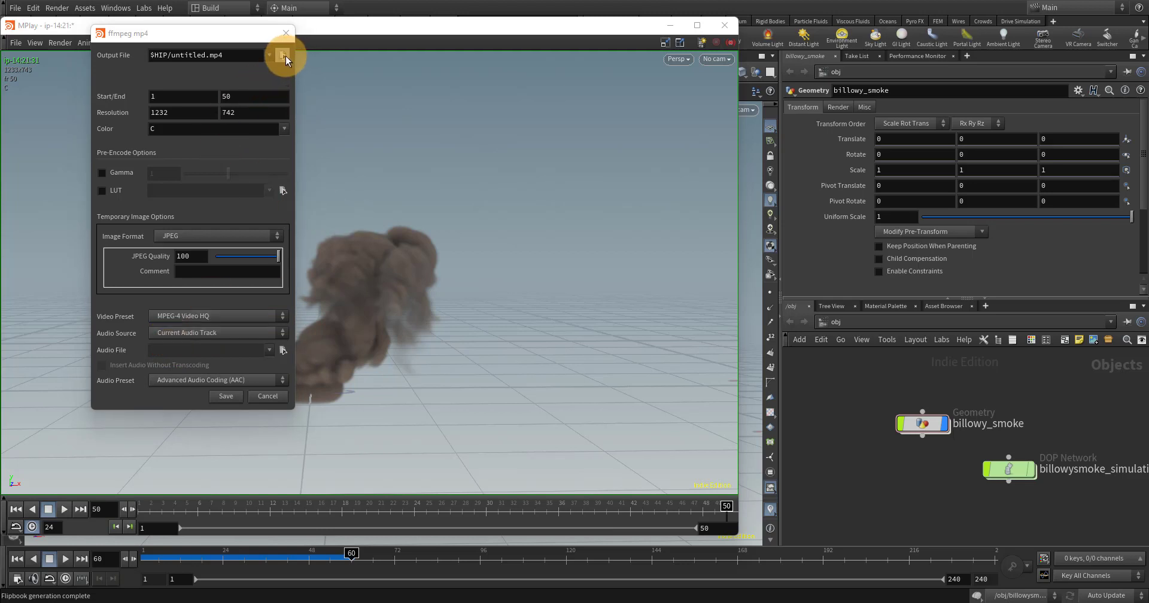
left_click_drag(210, 55, 171, 59)
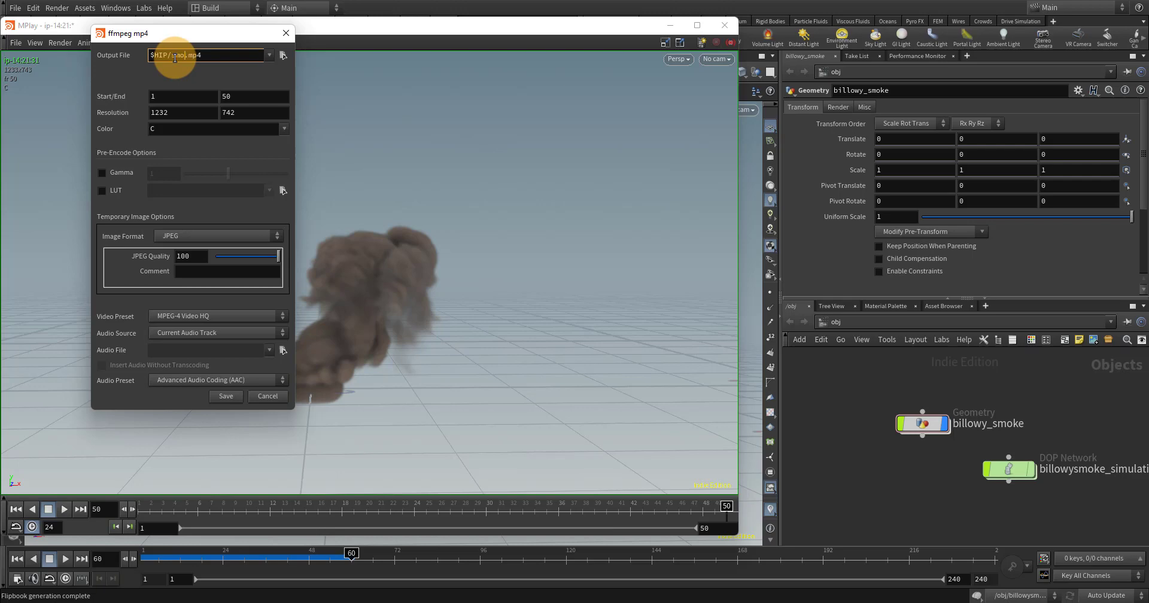
left_click(227, 397)
left_click(282, 375)
Step: Switch to File Explorer, find smoke.mp4 in the youtube\ffmpeg folder on the A: drive, and play it in VLC
left_click(167, 600)
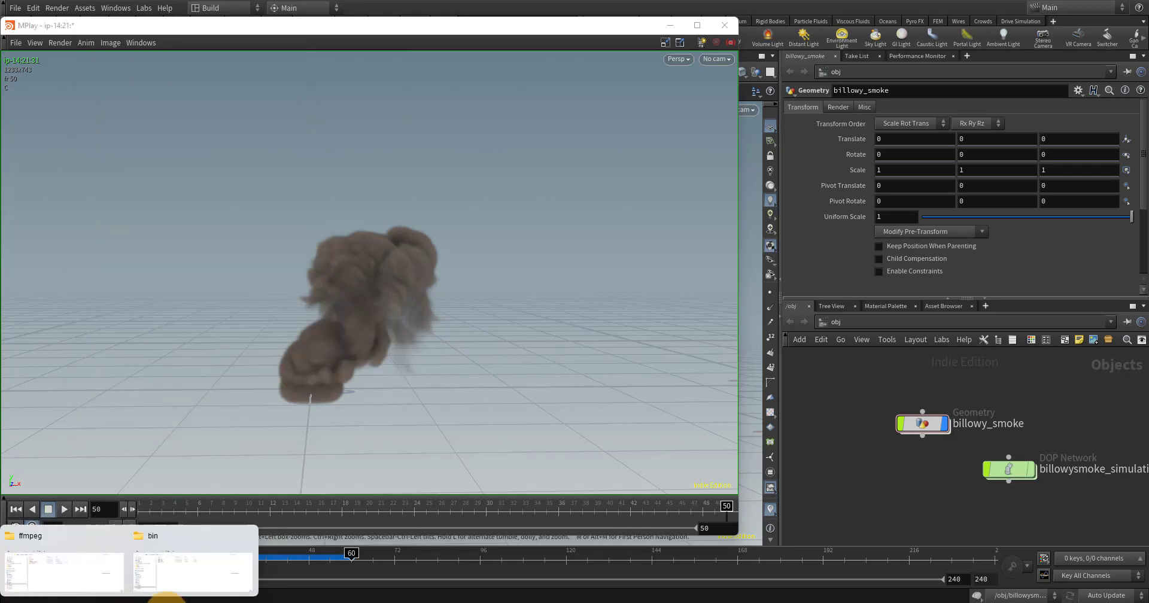
left_click(57, 558)
left_click(302, 226)
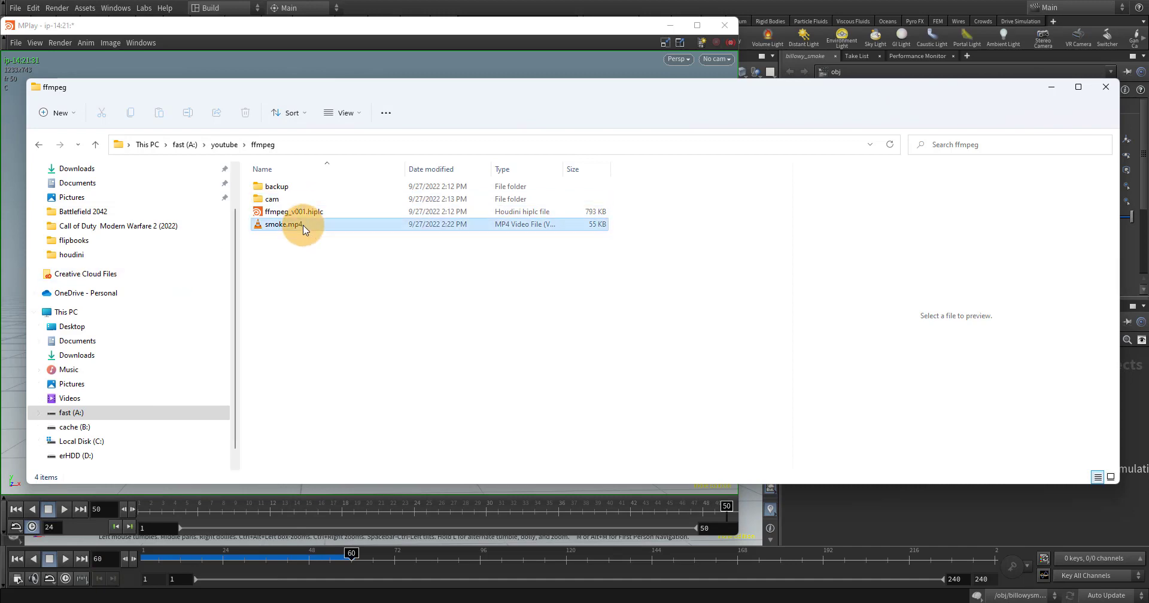
double_click(302, 227)
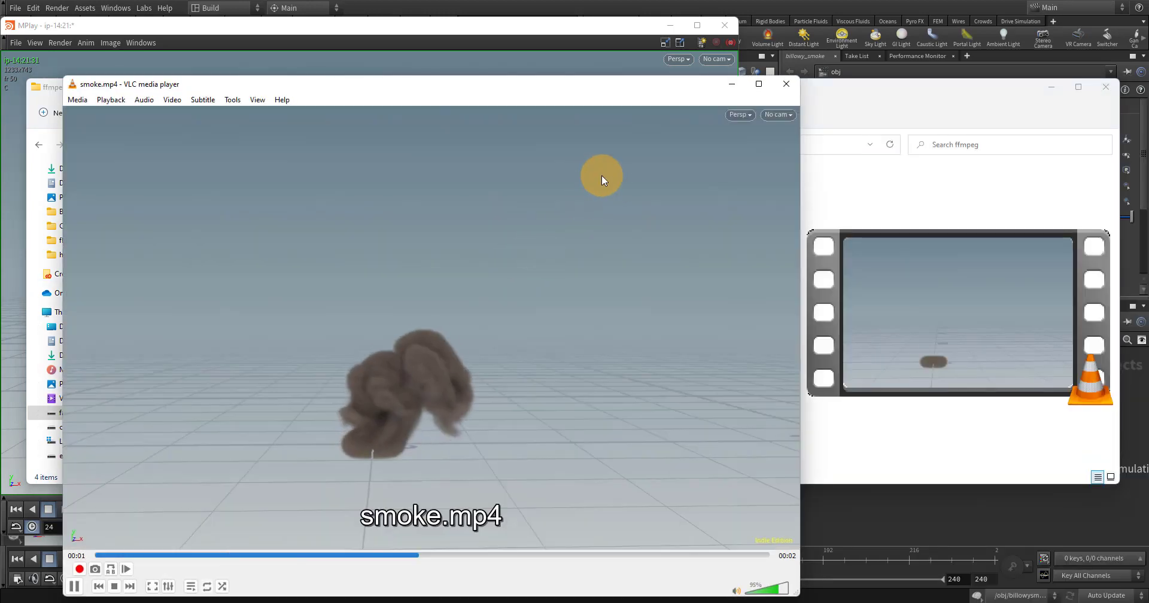
left_click(864, 232)
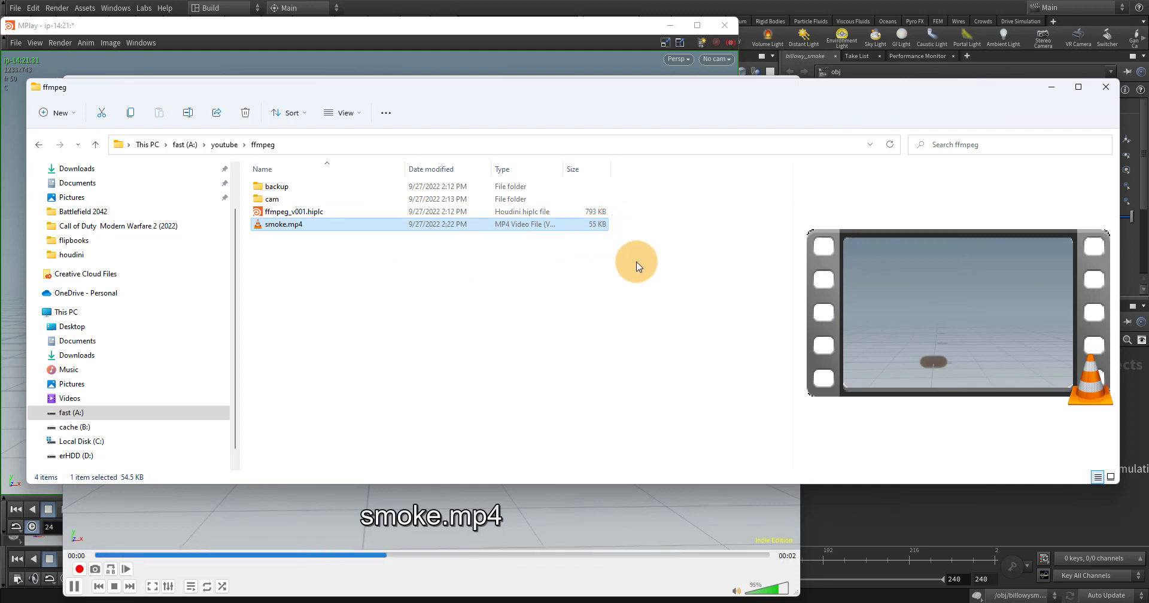
left_click(601, 526)
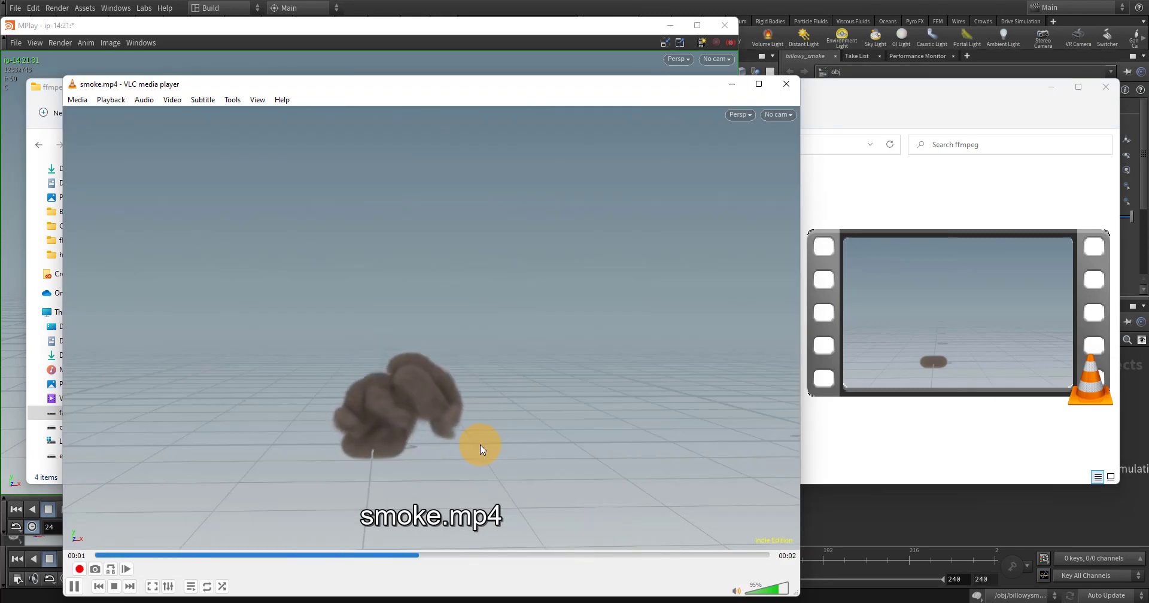
left_click_drag(375, 84, 437, 57)
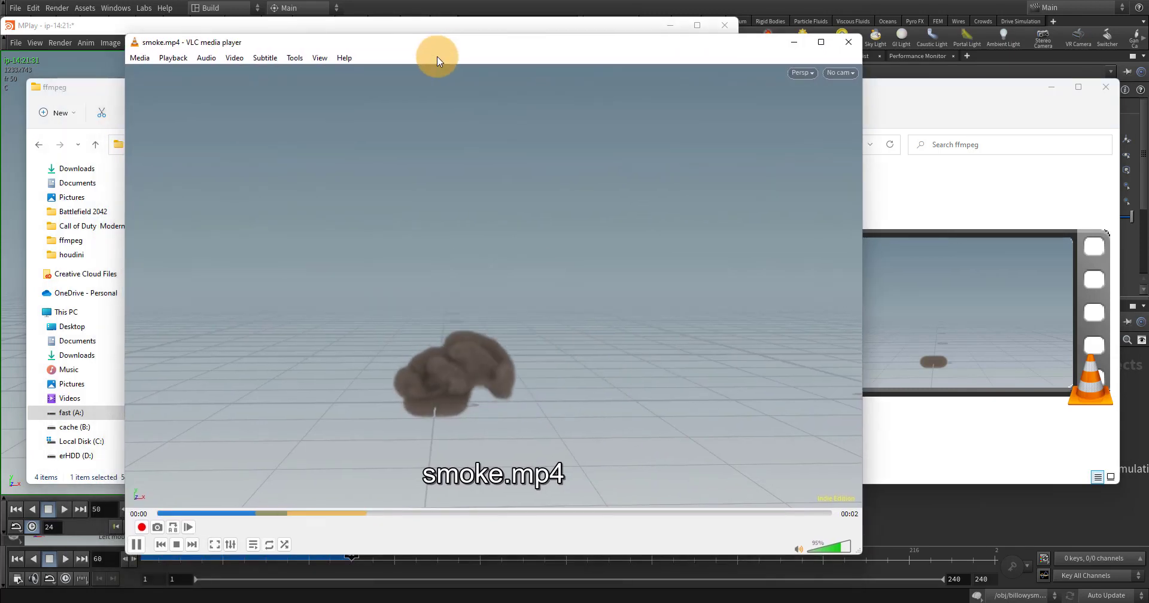